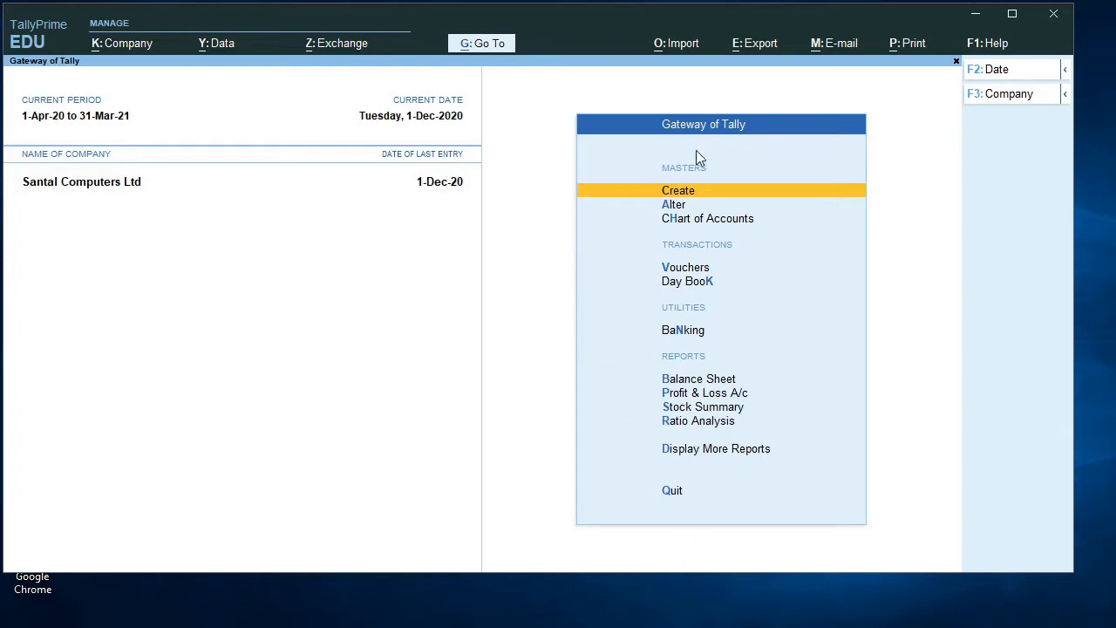
- Start creating a new ledger named Saravana Computers, leaving the alias blank
key(Return)
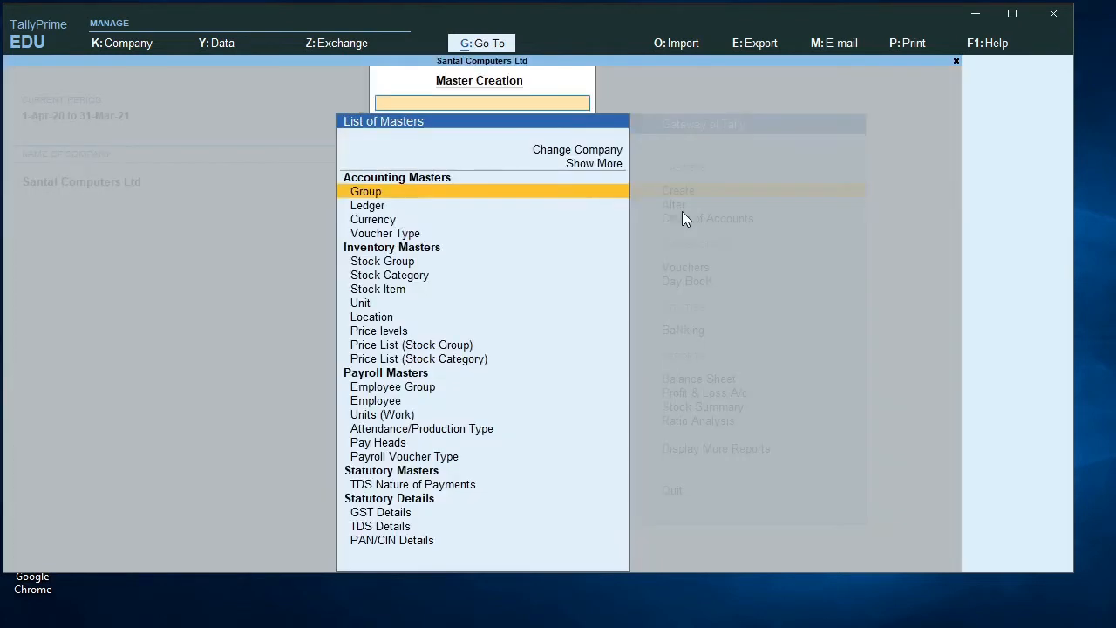
key(Down)
key(Return)
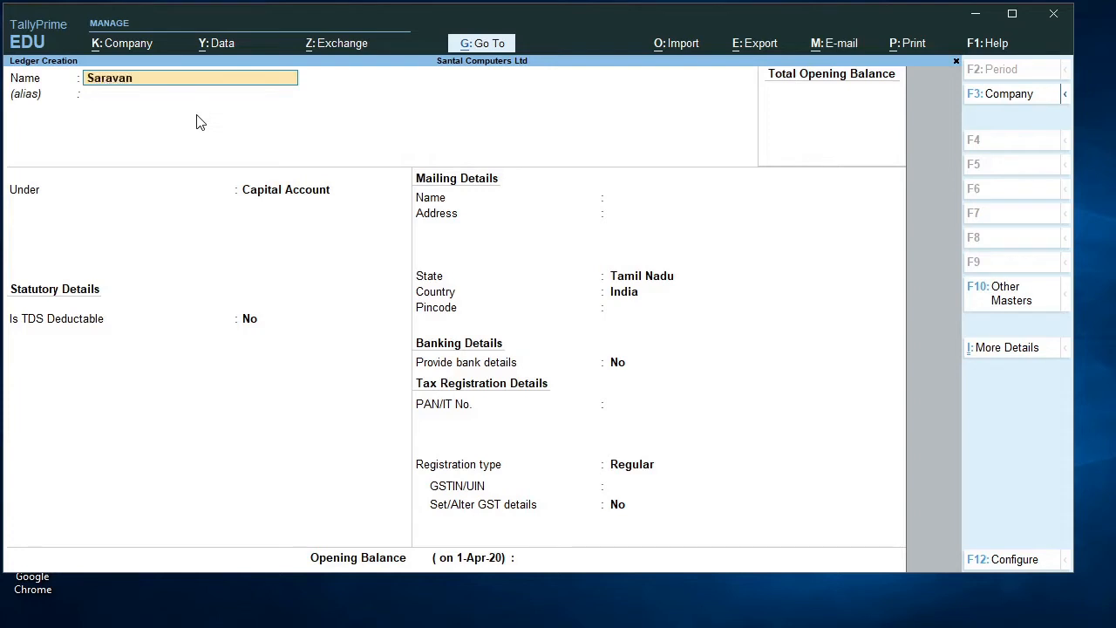
text(o)
key(Return)
key(Return)
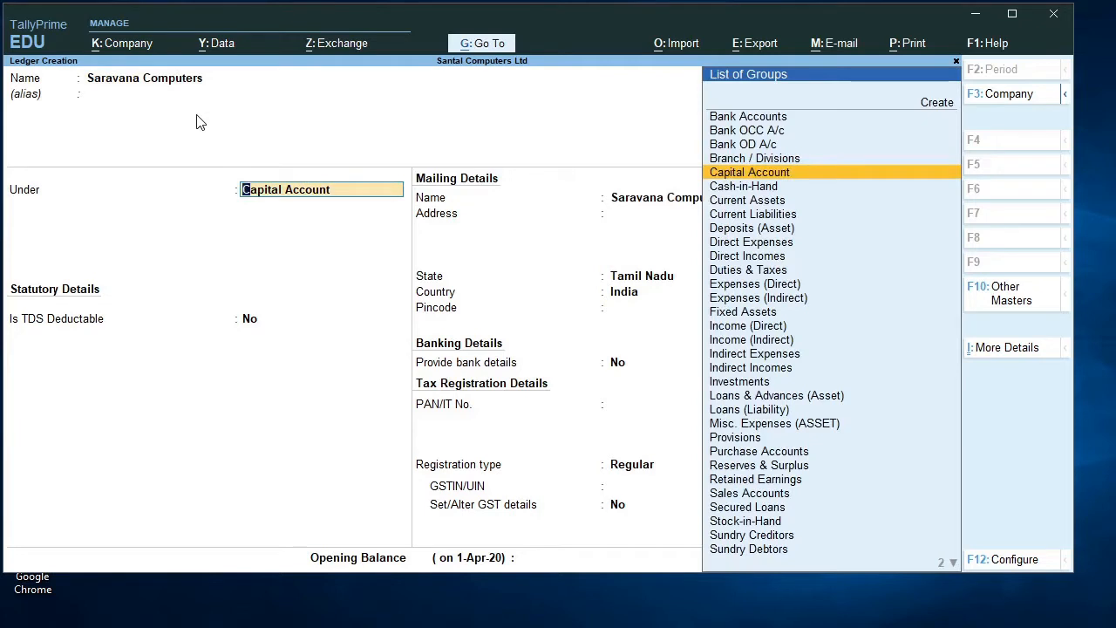
- Place the ledger under Sundry Debtors with bill-by-bill balances set to No, keeping the ledger name as the mailing name
text(S)
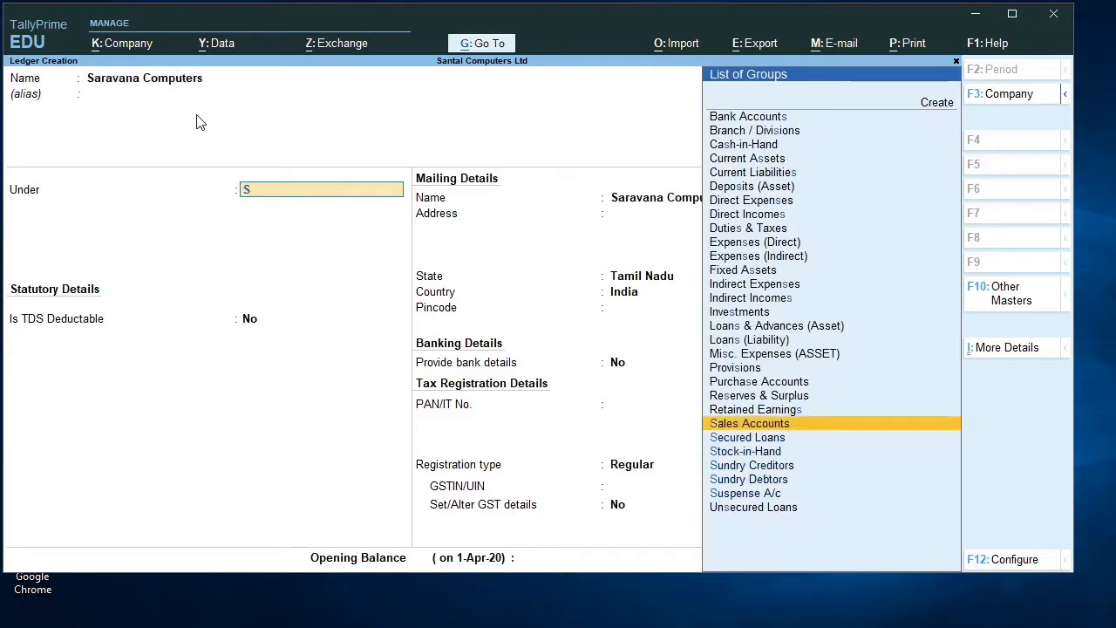
key(Down)
key(Down)
key(Down)
key(Down)
key(Return)
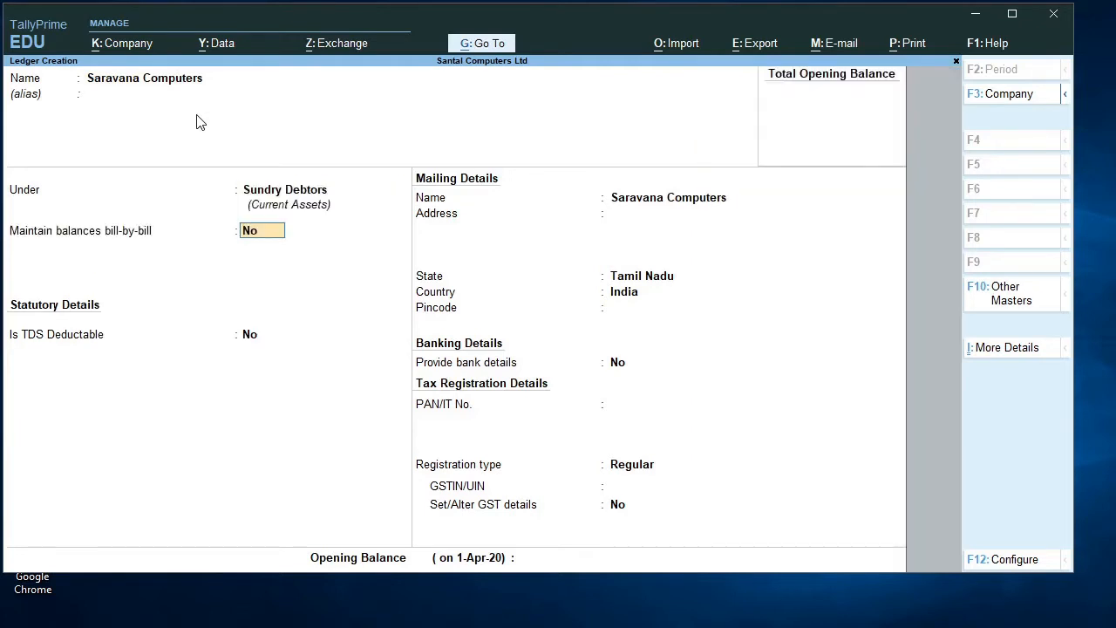
key(Return)
key(Return)
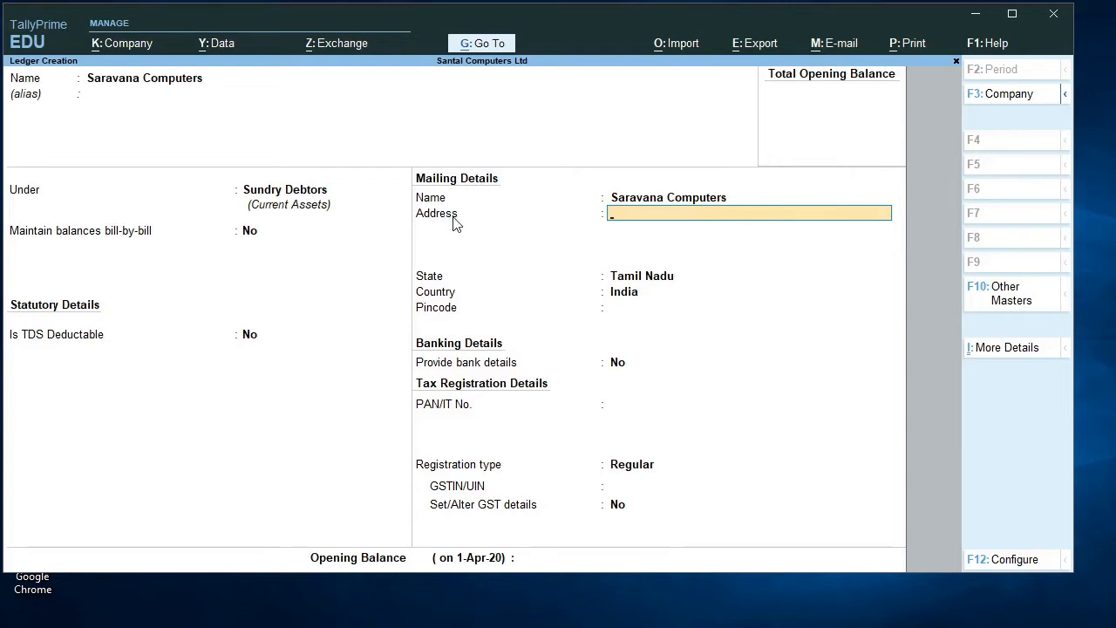
- Fill in the ledger's mailing details with Chennai as the address, Tamil Nadu as the state, and the pincode
text(Chennai)
key(Return)
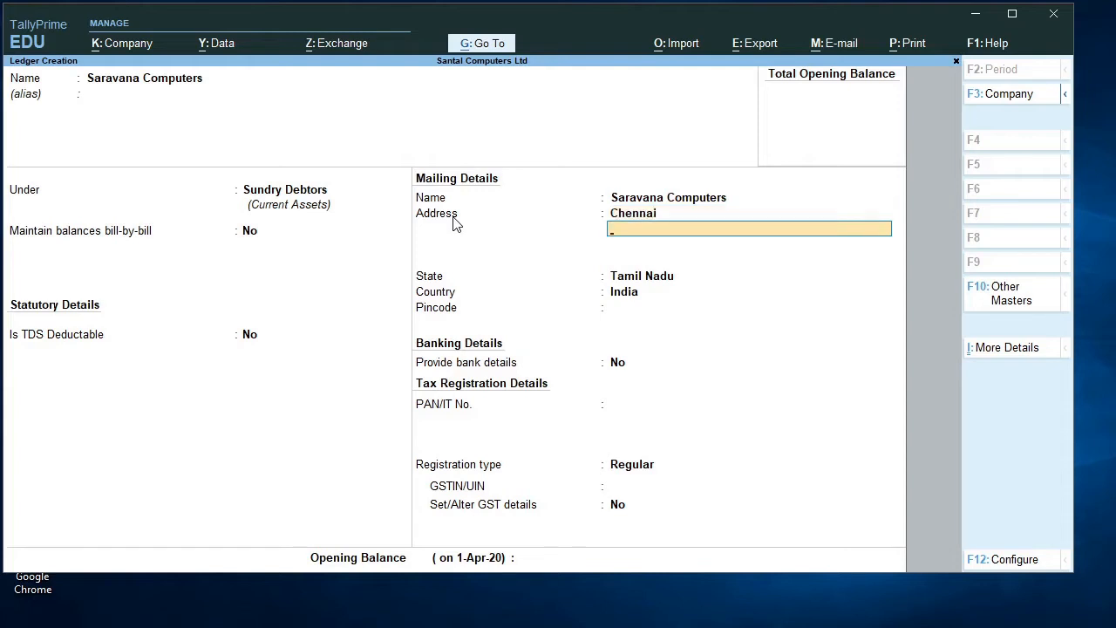
key(Return)
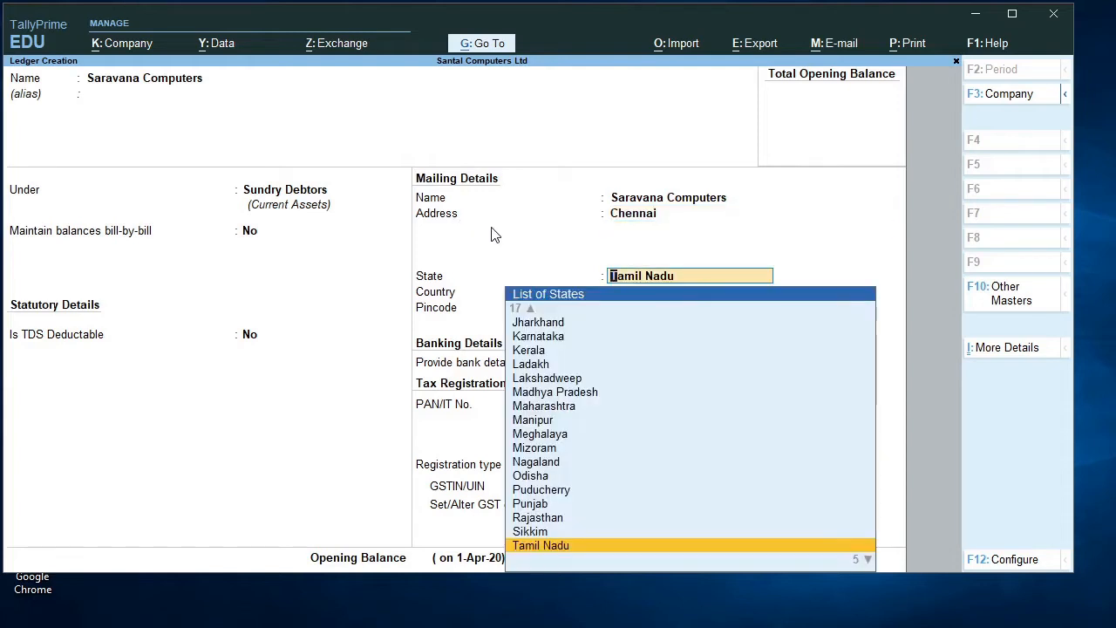
key(Return)
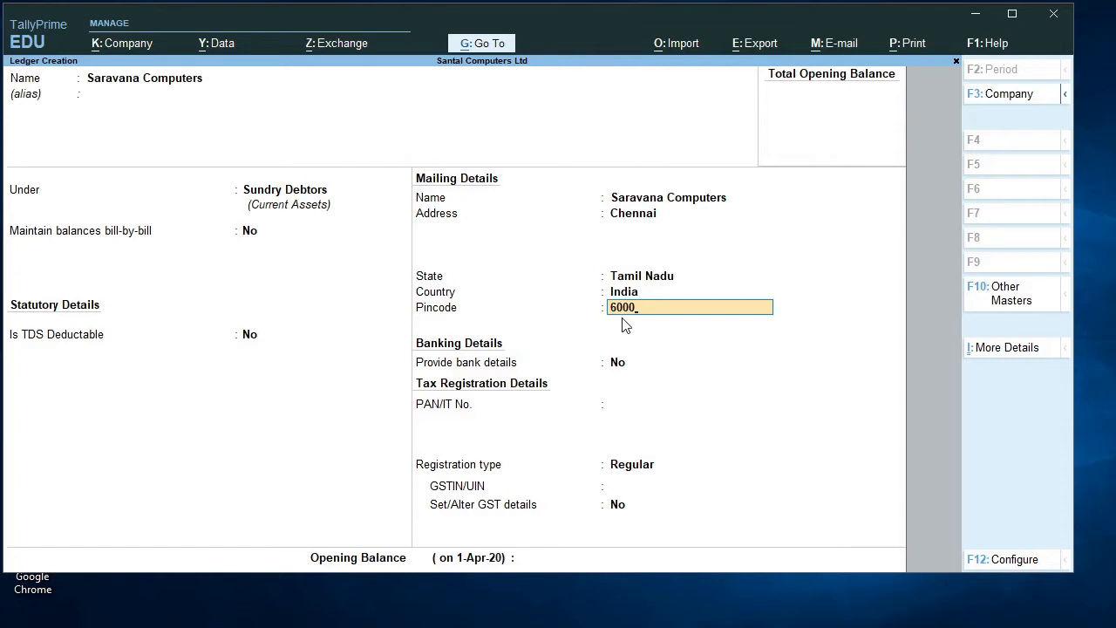
key(Return)
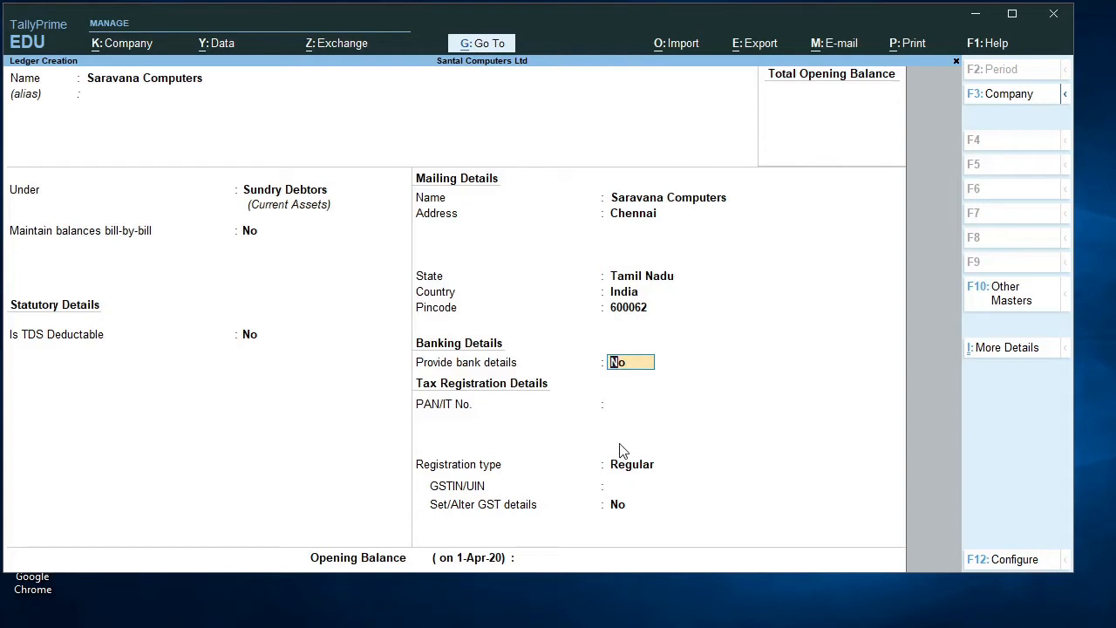
- Set Enable multiple addresses to Yes in the company features of Santal Computers Ltd
key(F11)
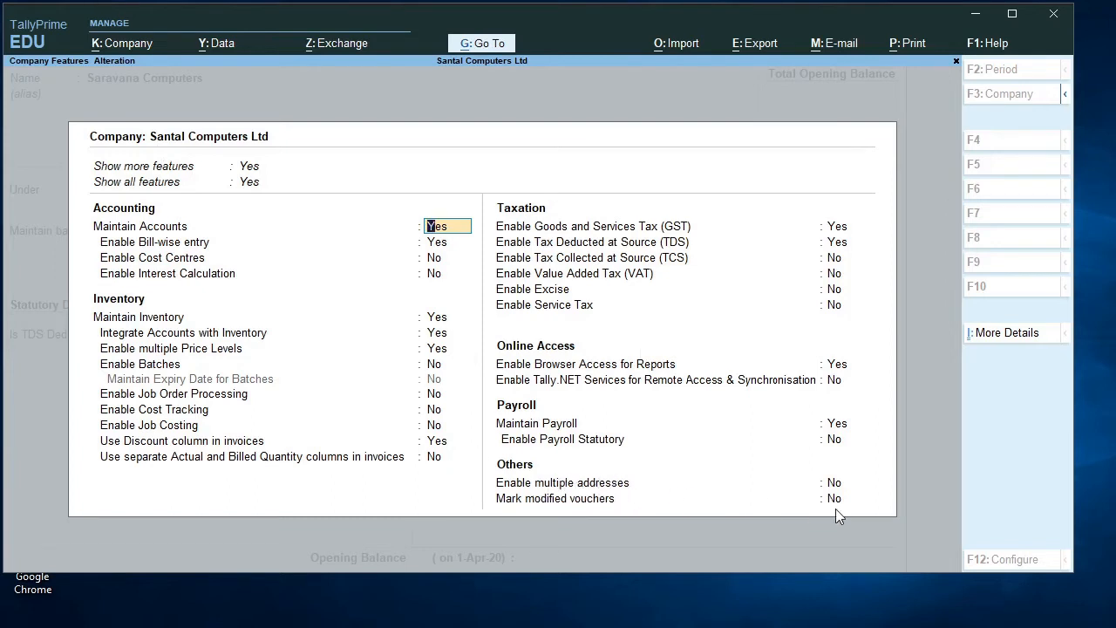
click(834, 487)
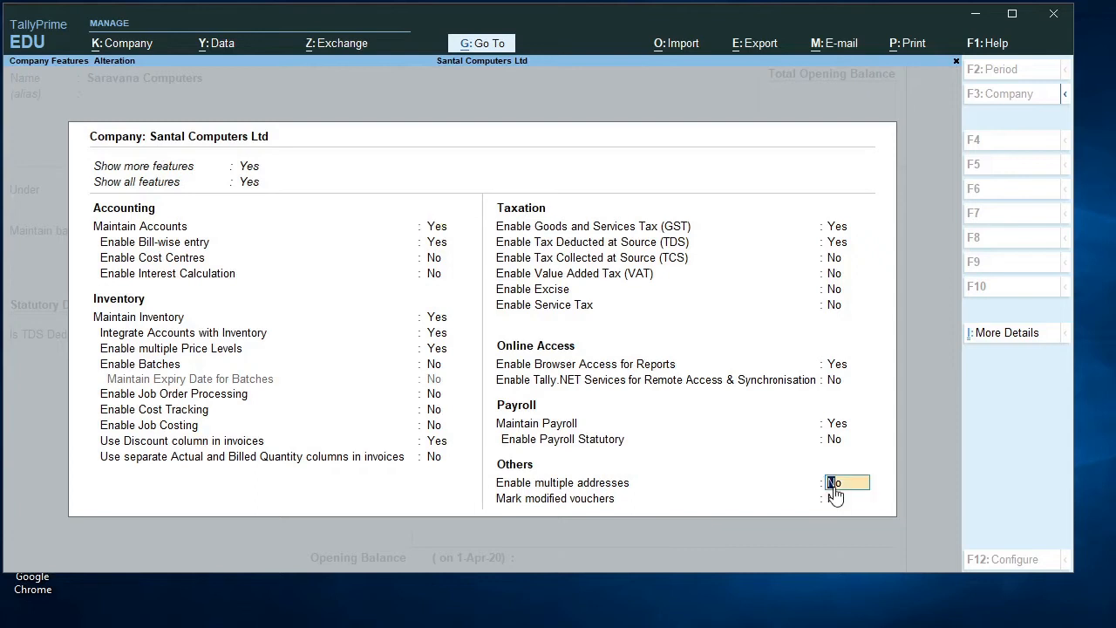
text(y)
key(Return)
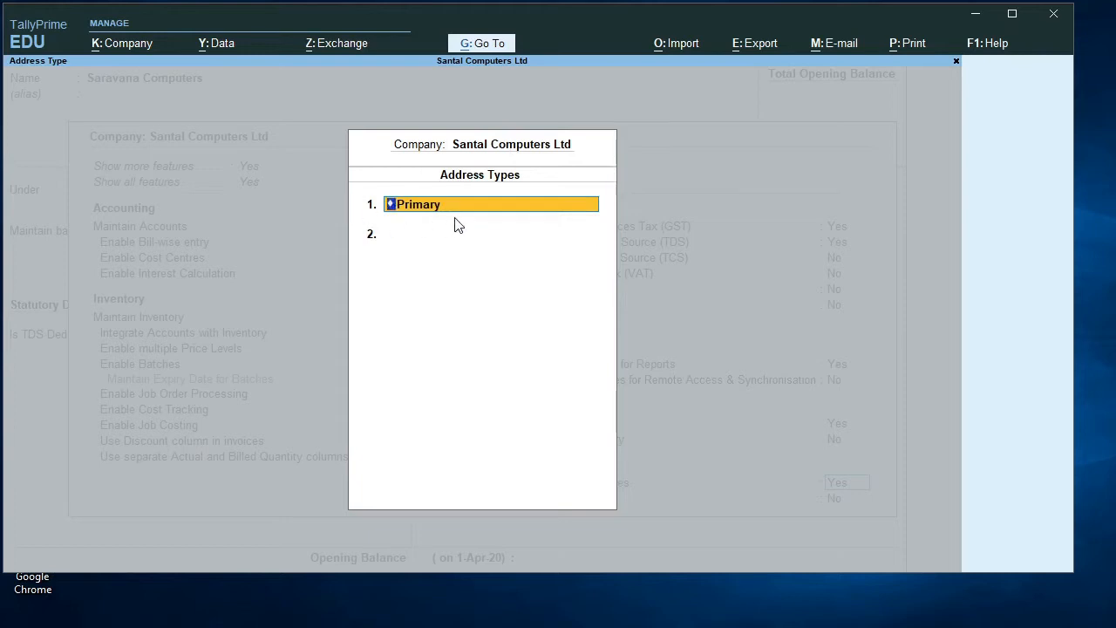
- Accept the company's Primary address type with its existing mailing details and save the company features
key(Return)
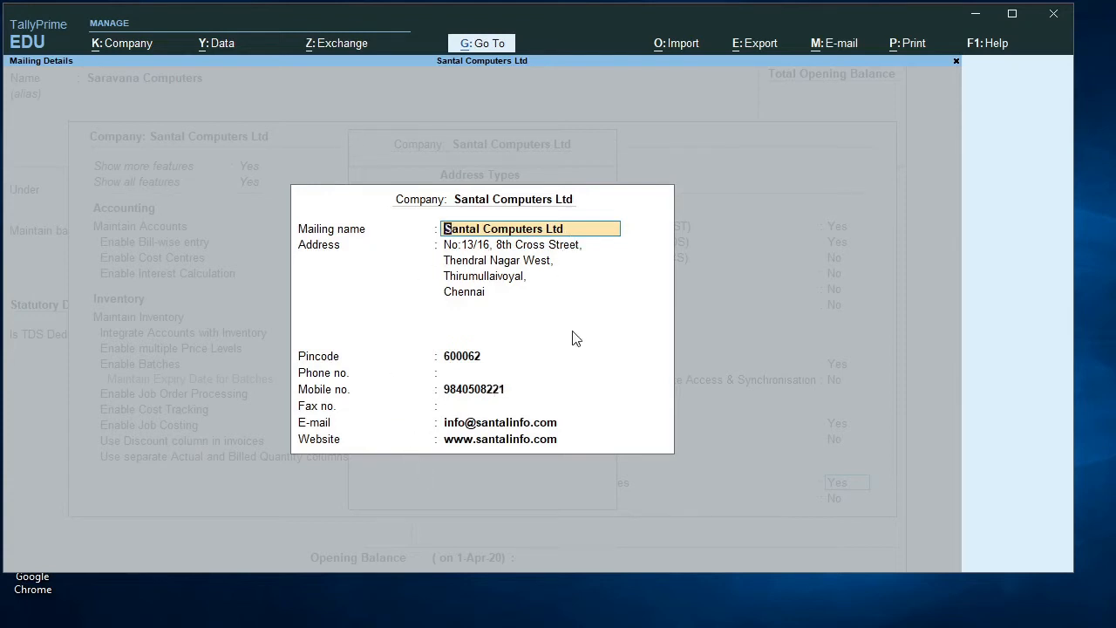
key(Return)
key(Return)
key(Return)
key(Return)
key(Return)
key(Return)
key(Return)
key(Return)
key(Return)
key(Return)
key(Return)
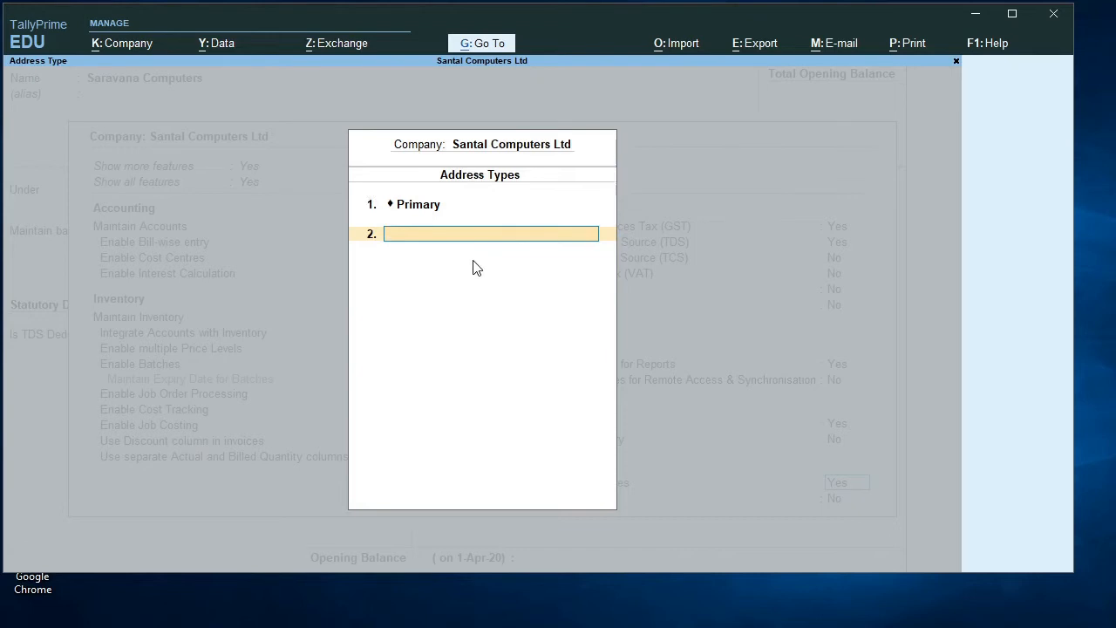
key(Return)
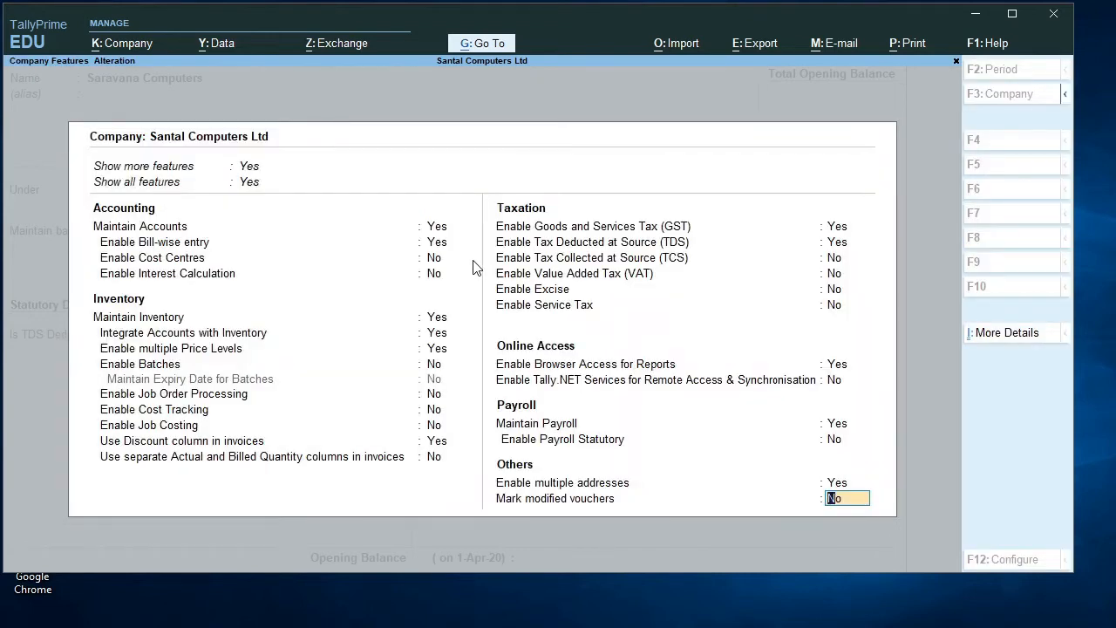
key(Return)
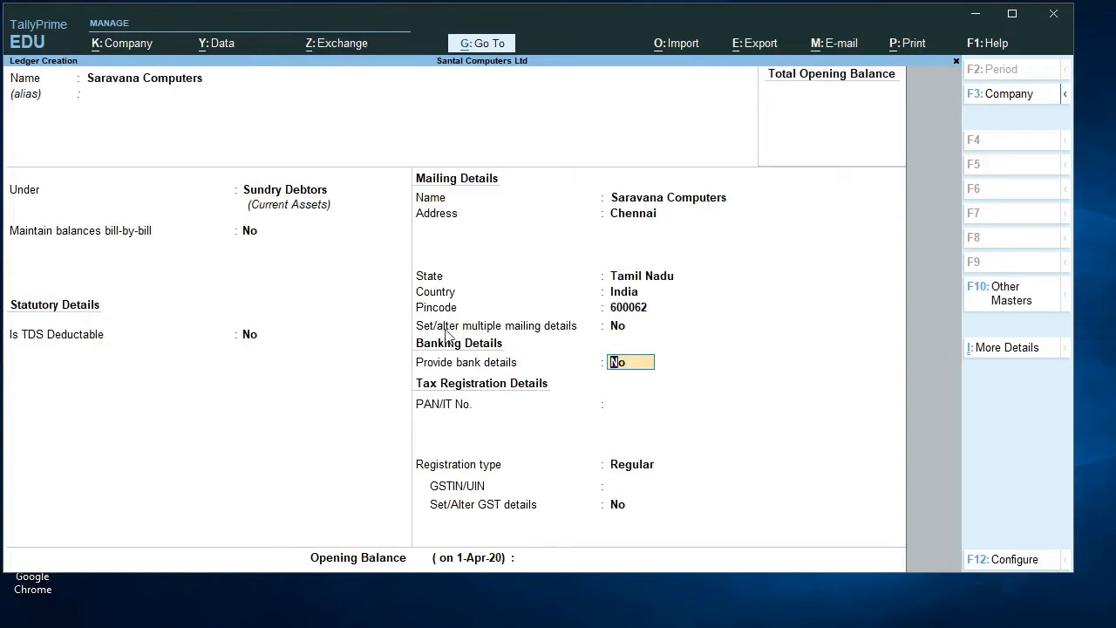
- Set multiple mailing details to Yes for the ledger and add an address type named Delhi
click(620, 331)
key(y)
key(Return)
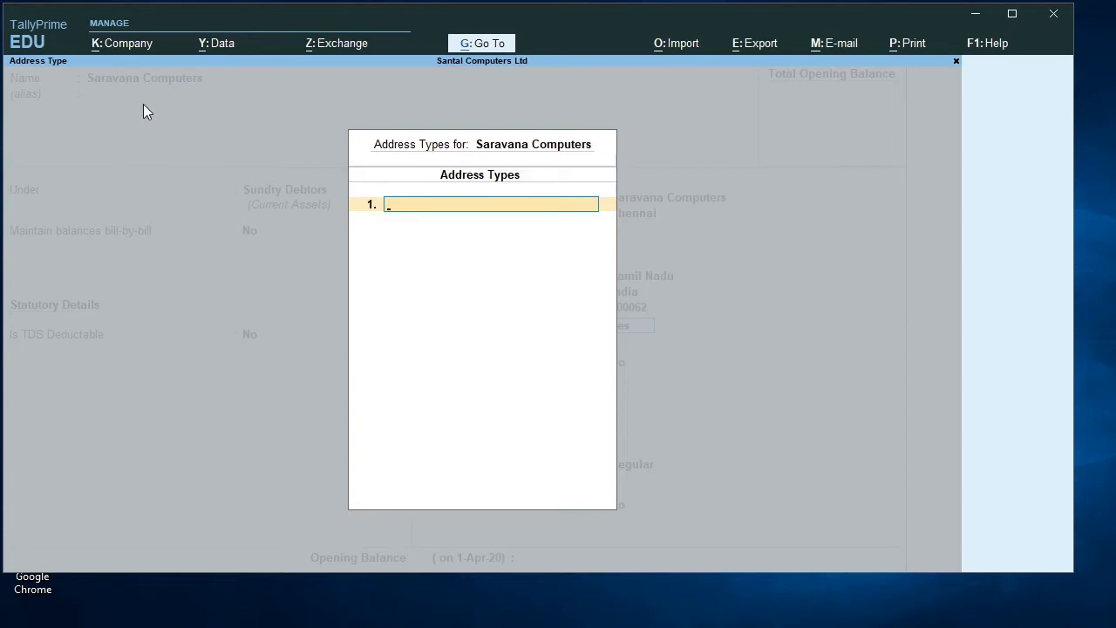
text(De)
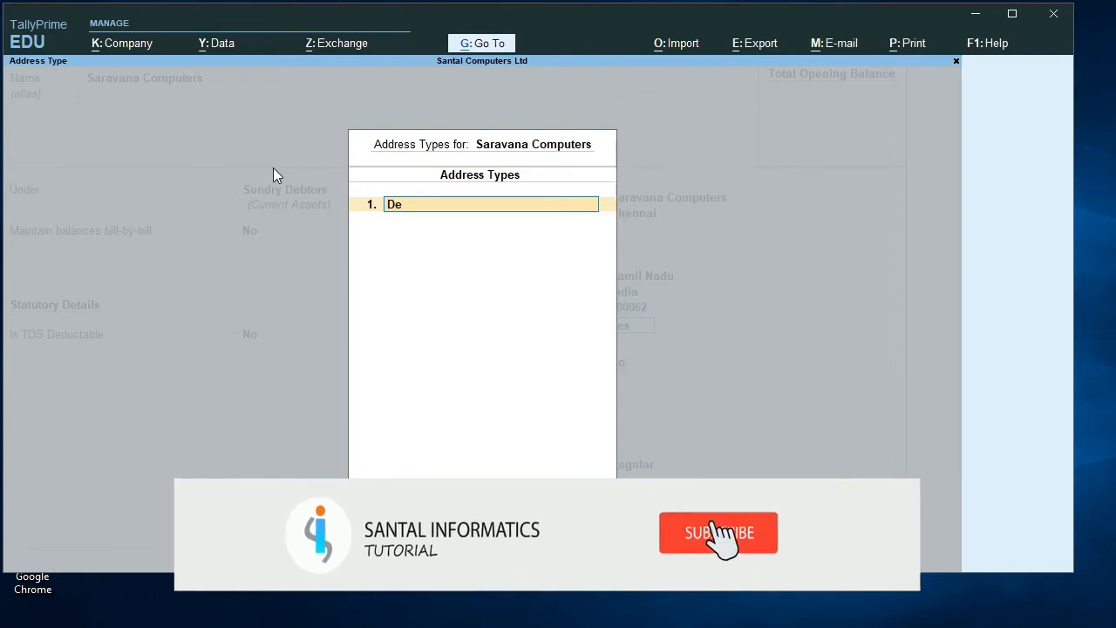
text(hli)
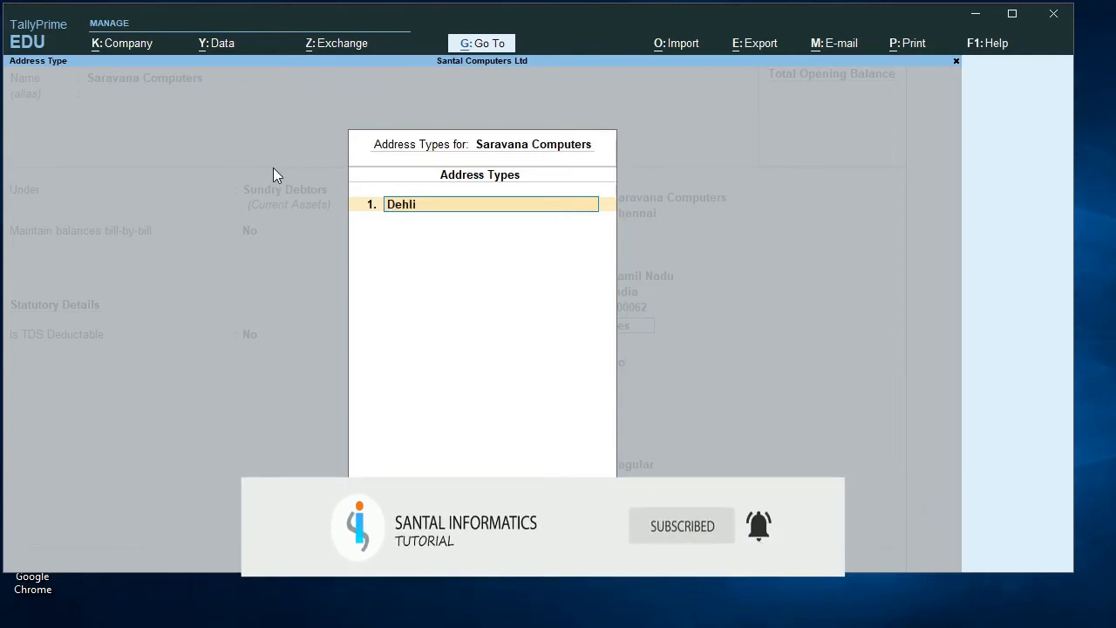
key(BackSpace)
key(BackSpace)
key(BackSpace)
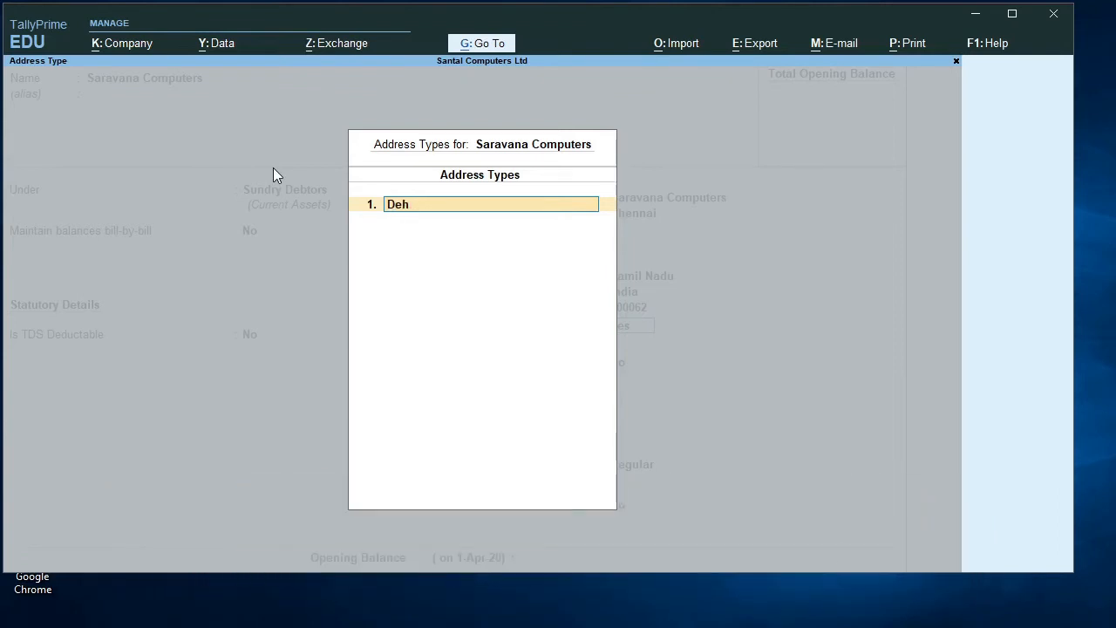
text(lhi)
key(Return)
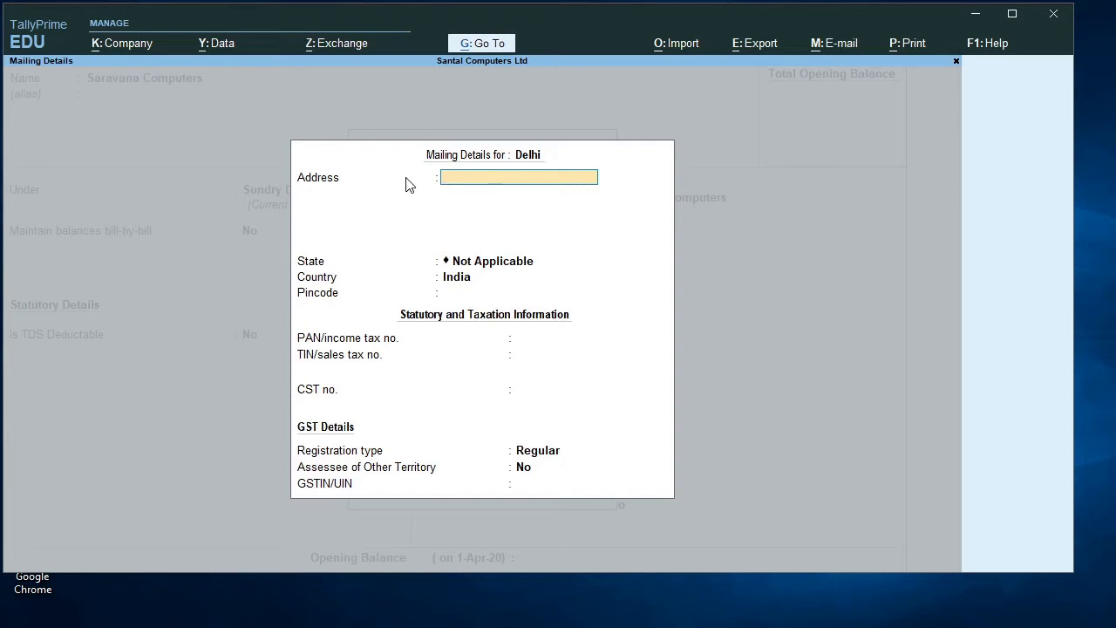
- Fill in the Delhi mailing details with the street address, Delhi as the state, and the pincode
text(B:150, Lok Vihar,)
key(Return)
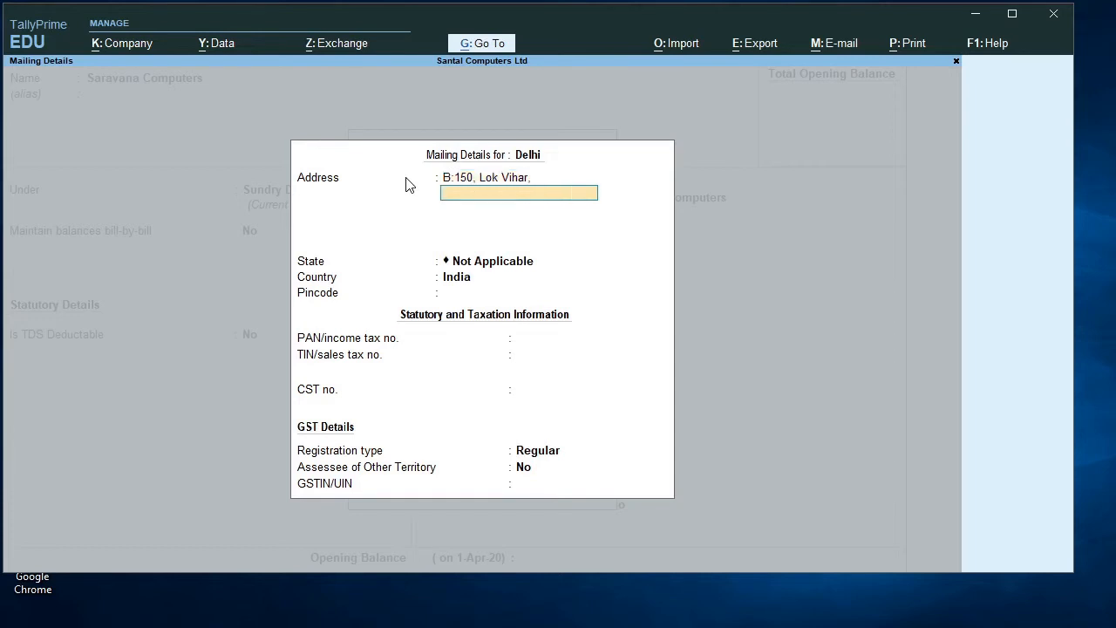
key(Return)
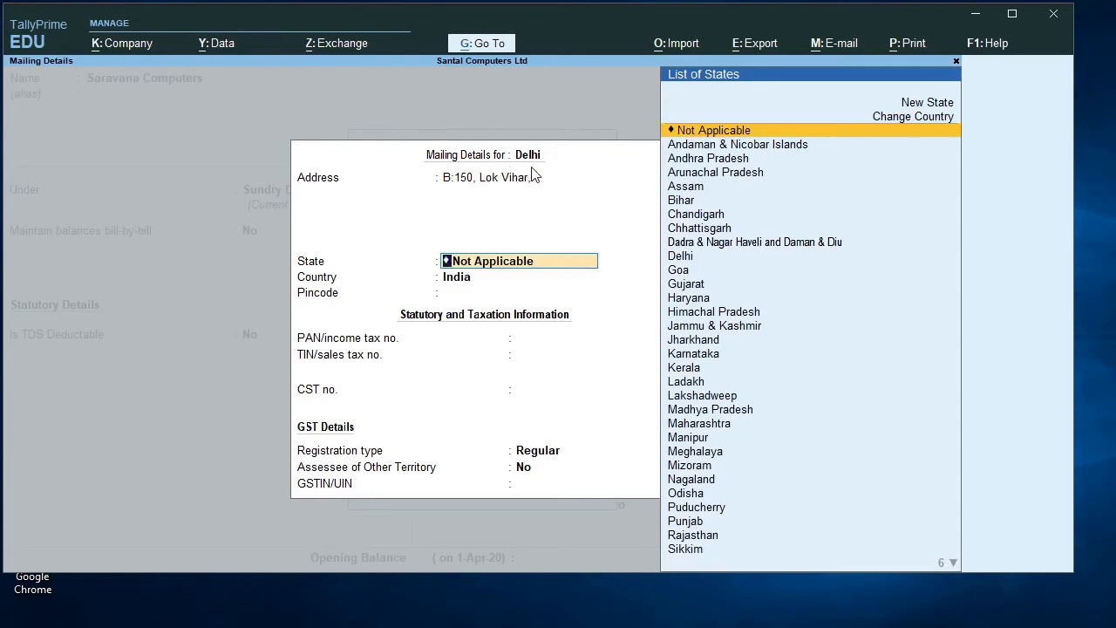
text(D)
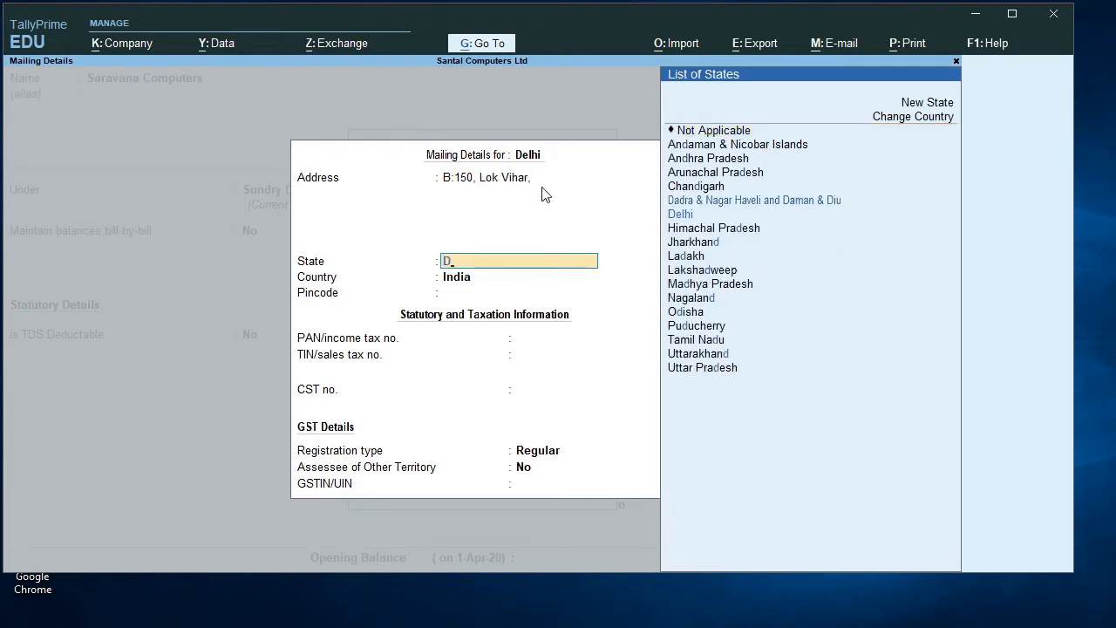
key(Return)
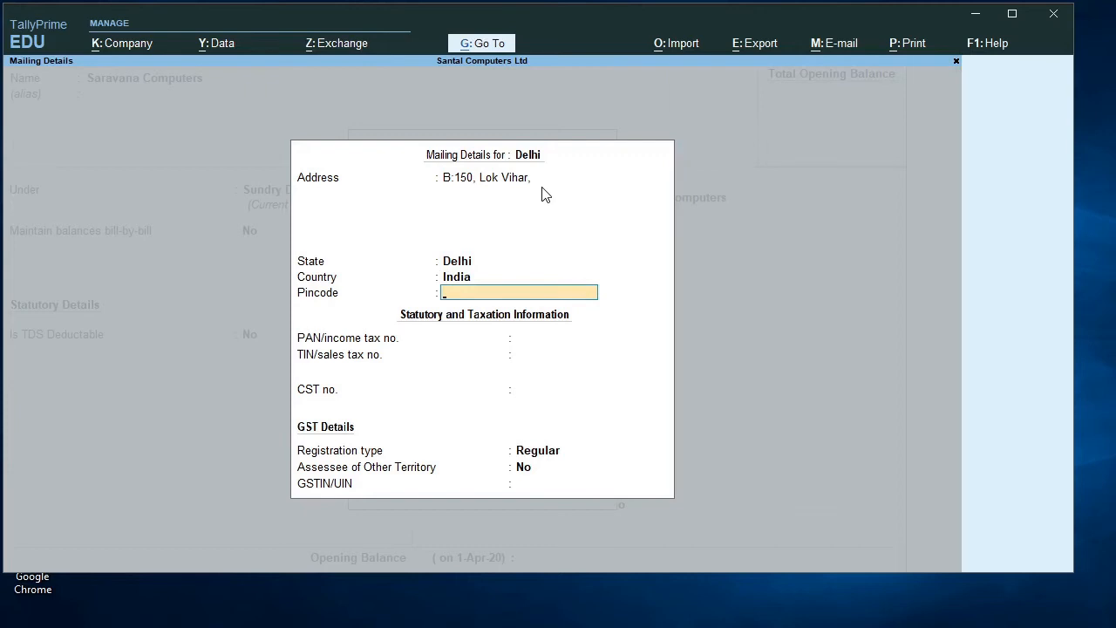
text(110094)
key(Return)
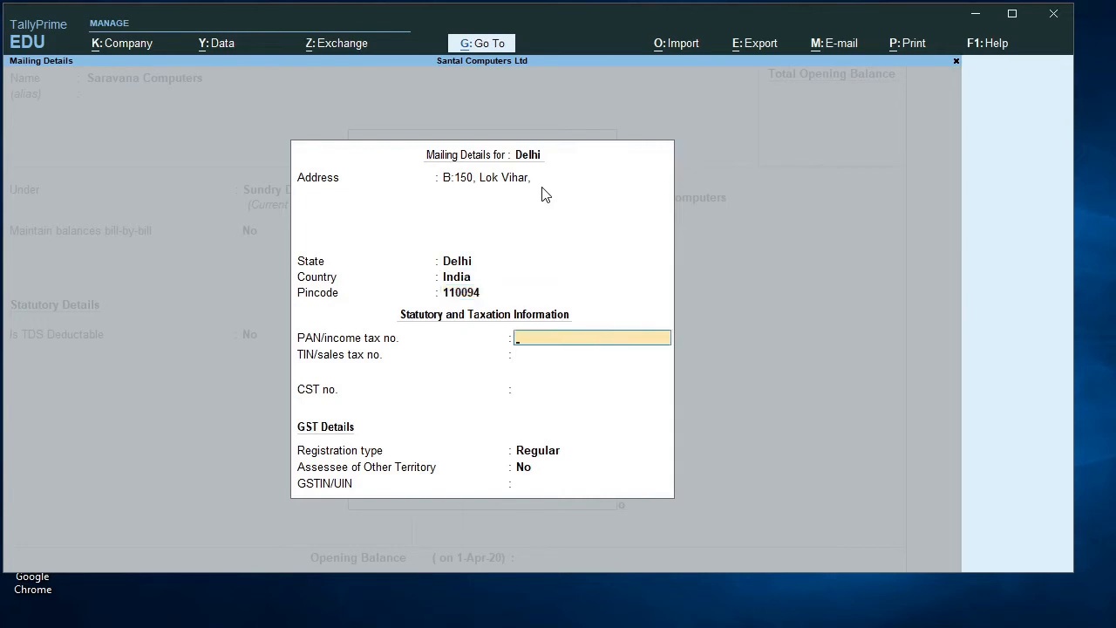
- Leave the Delhi address's PAN, TIN and CST blank, keep Regular registration, enter its GSTIN, and finish the address list
key(Return)
key(Return)
key(Return)
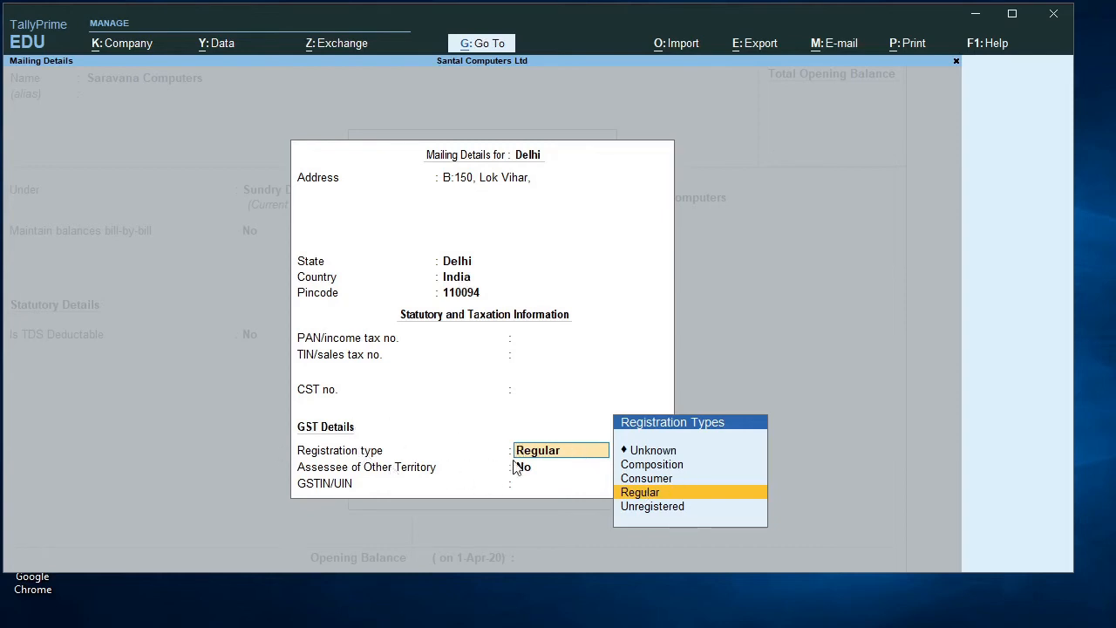
key(Return)
key(Return)
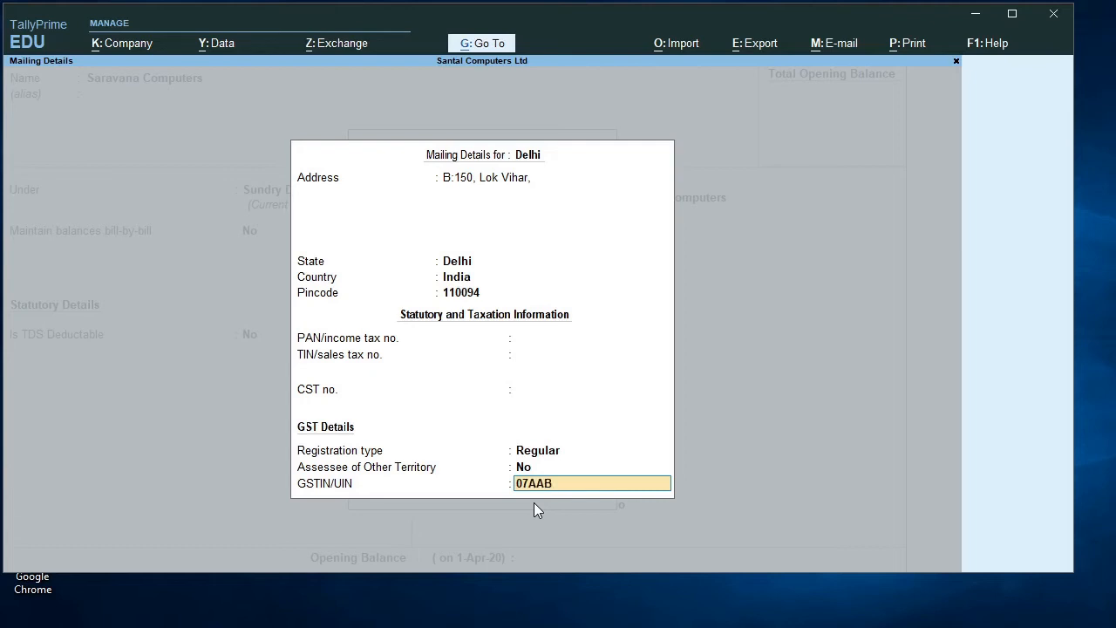
text(07AABBC123451Z1)
key(Return)
key(Return)
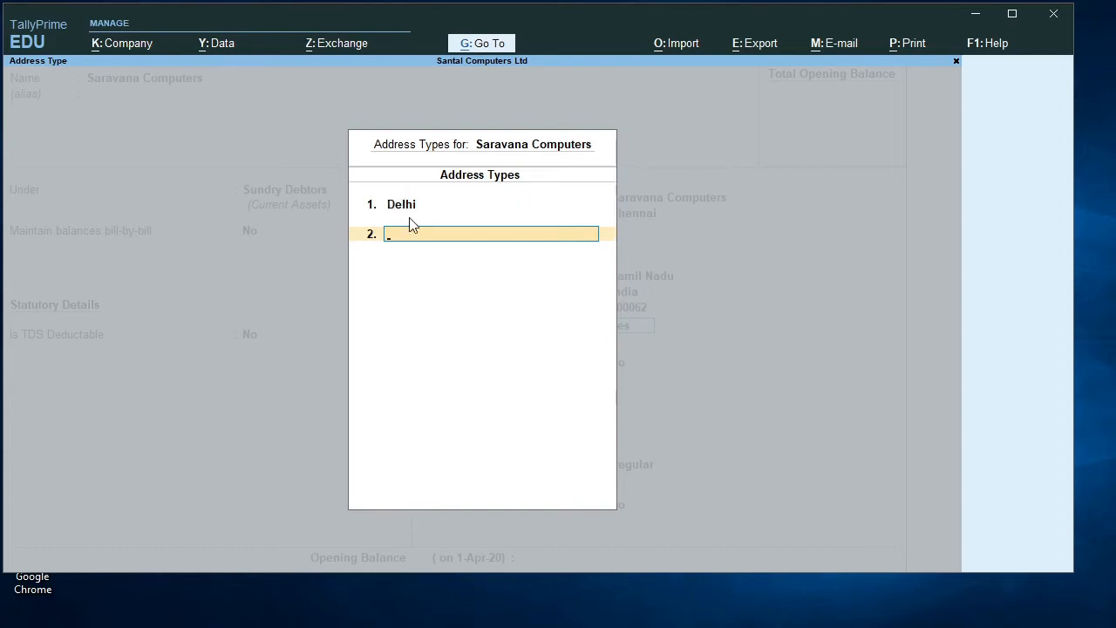
key(Return)
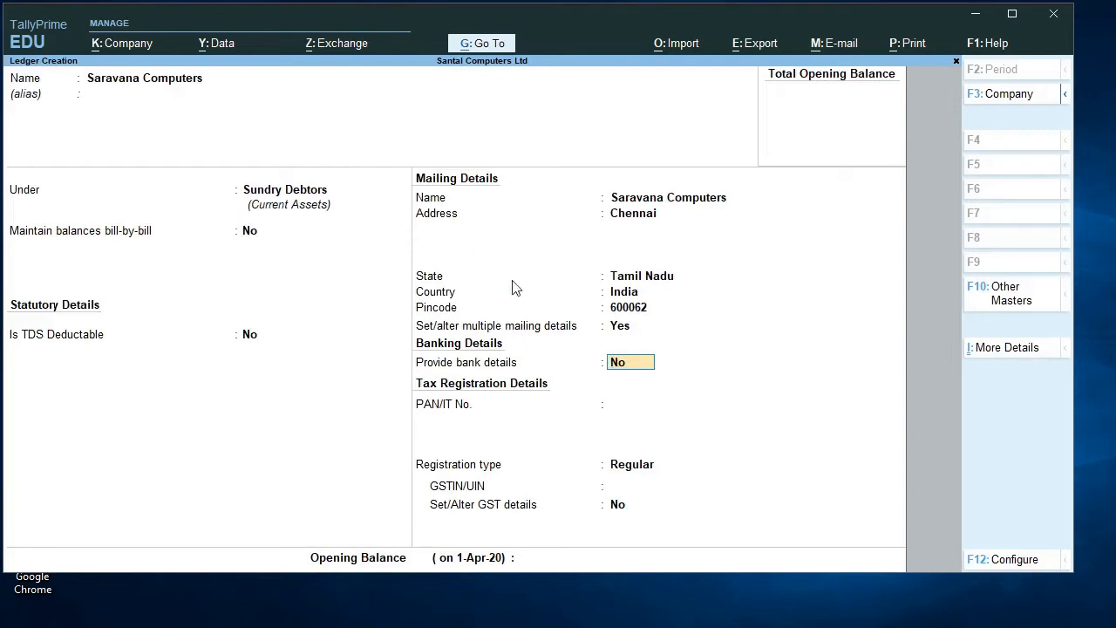
- Skip the ledger's bank details and PAN, keep Regular as the registration type, and enter the ledger's GSTIN
key(Return)
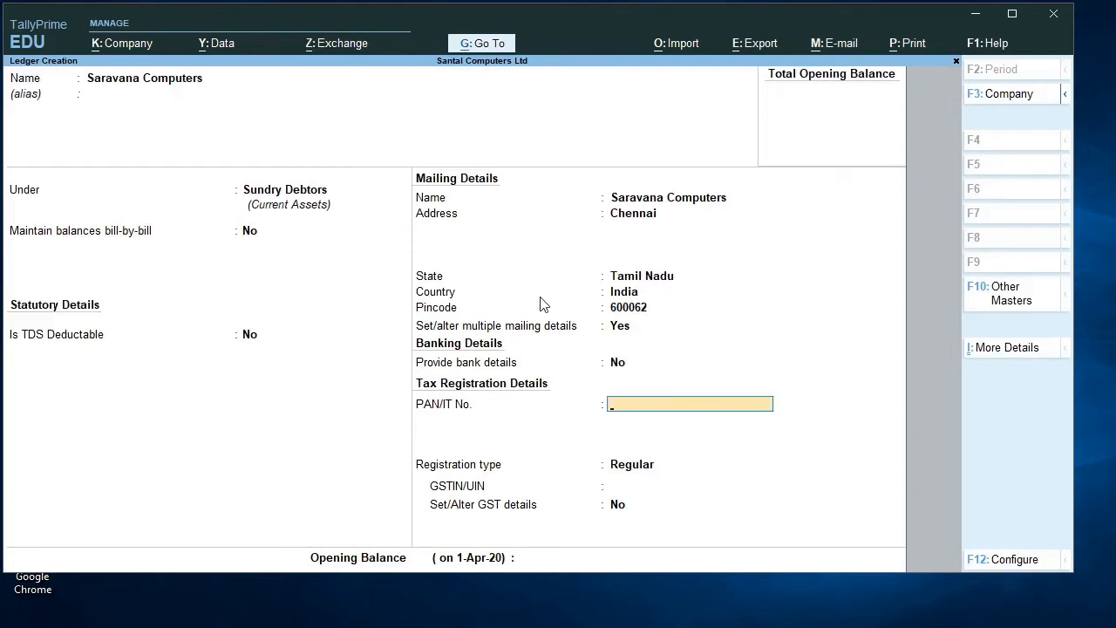
key(Return)
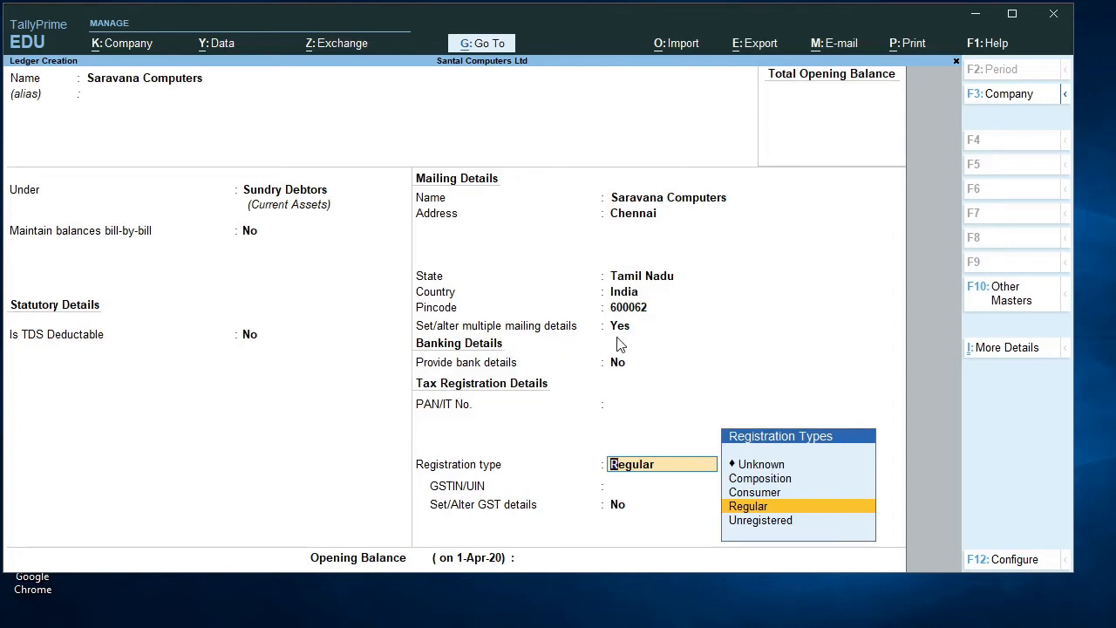
key(Return)
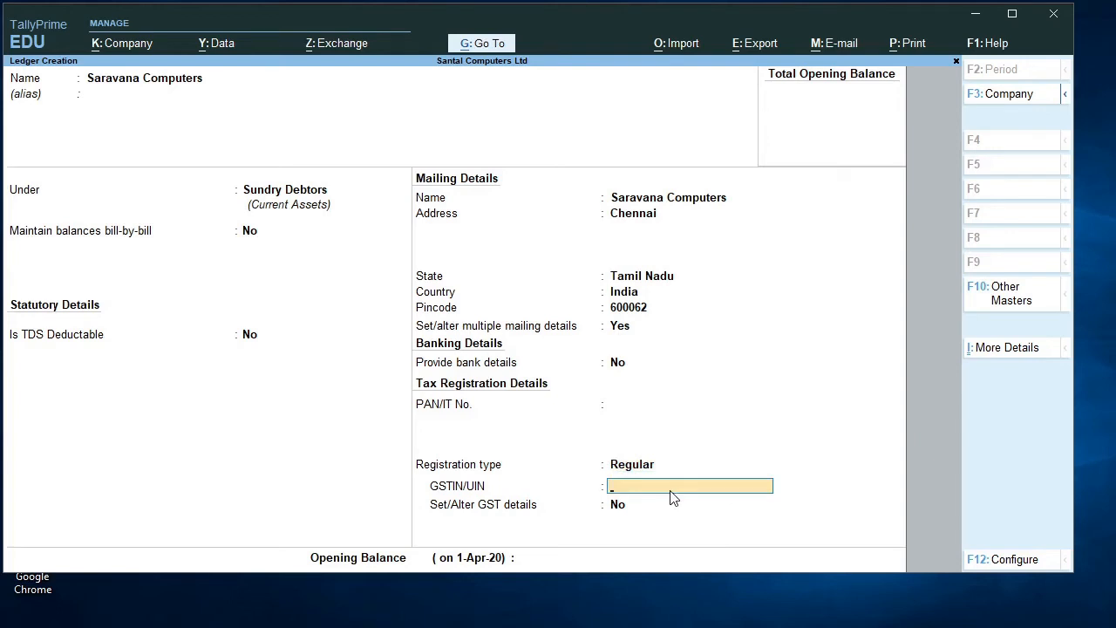
text(33AAAAA123451Z1)
key(Return)
key(Return)
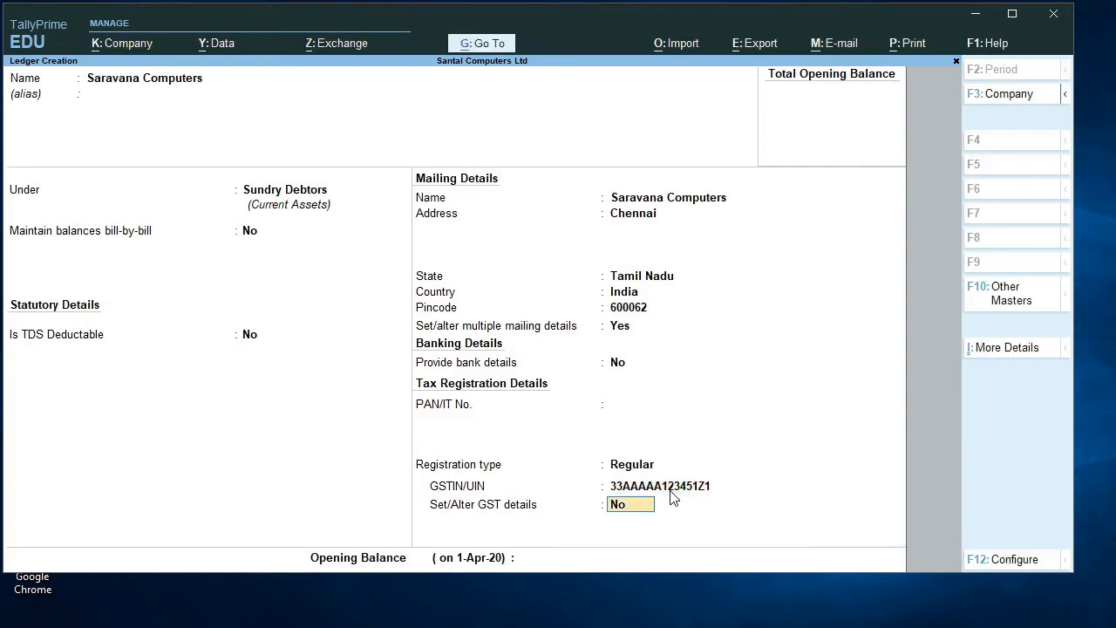
- Set the ledger's GST details option to Yes, keep Regular registration with the default GST settings, and save the ledger
text(y)
key(Return)
key(Return)
key(Return)
key(Return)
key(Return)
key(Return)
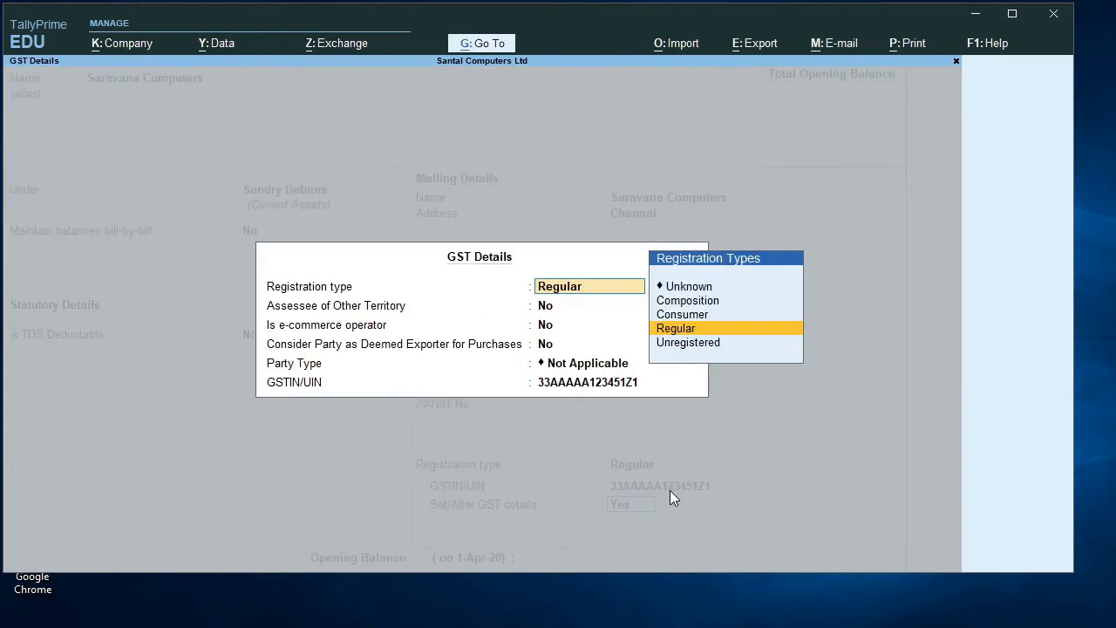
key(Return)
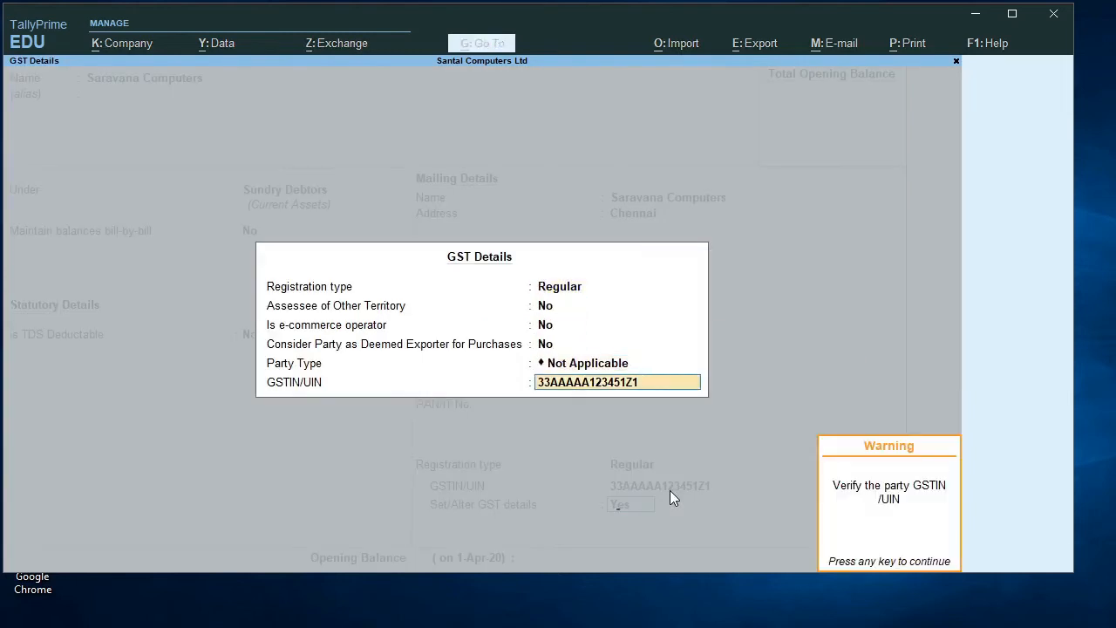
key(Return)
key(Return)
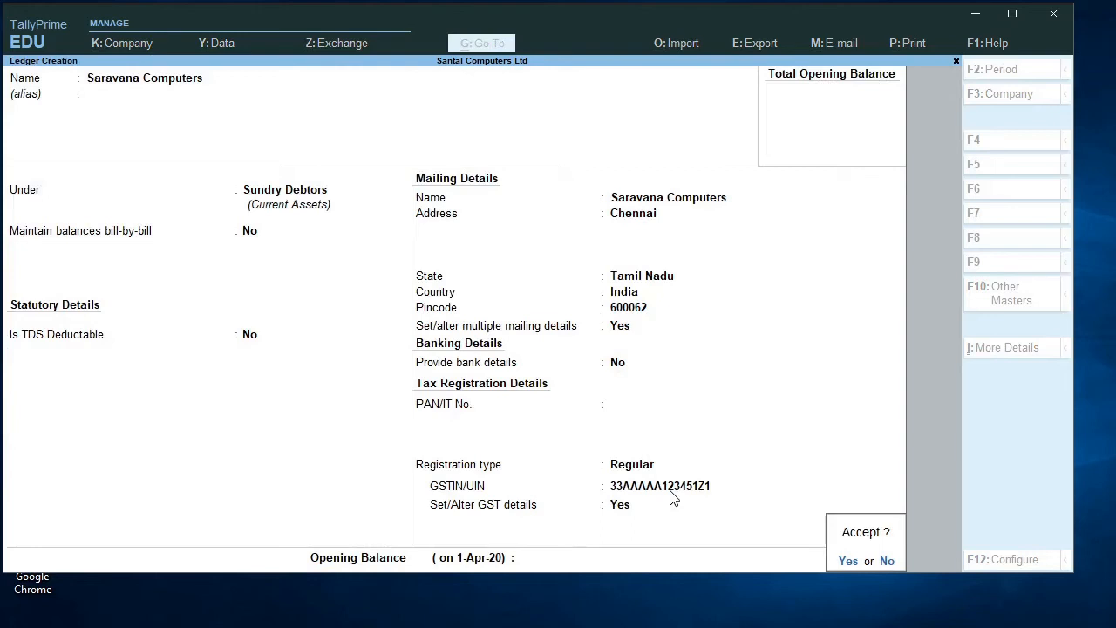
key(Return)
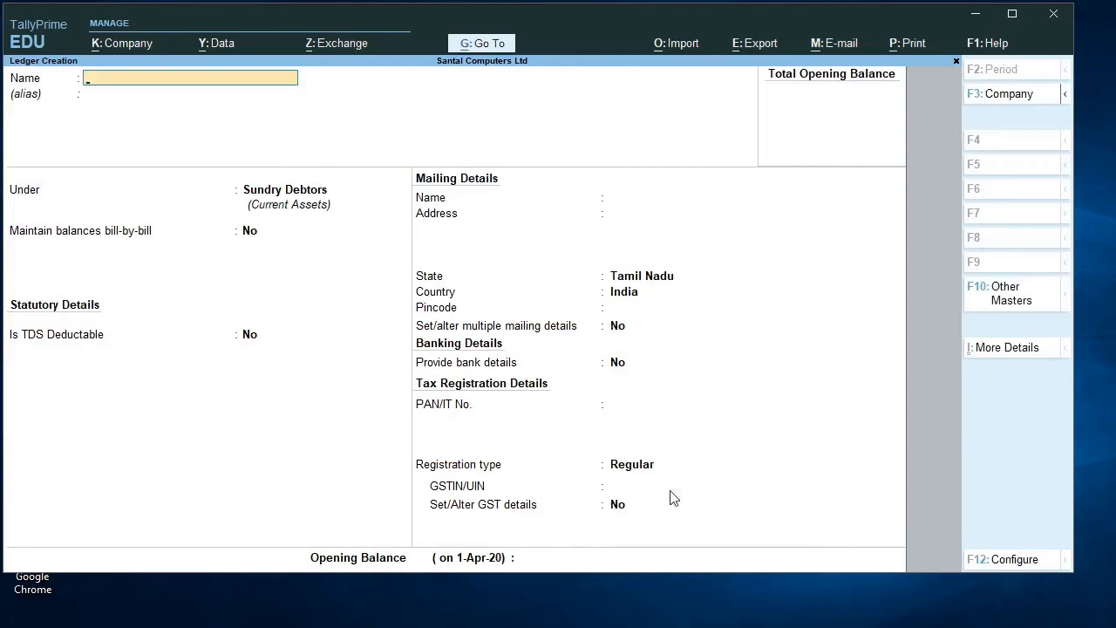
- Leave ledger creation and start a sales voucher with Saravana Computers as the party account
key(Escape)
key(Return)
key(Escape)
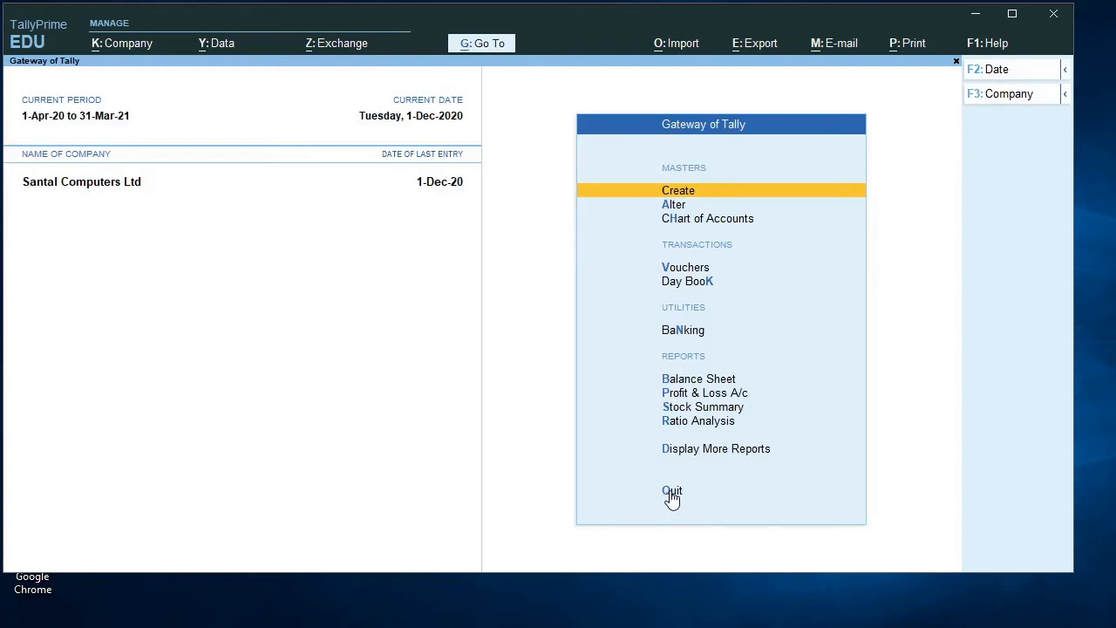
key(v)
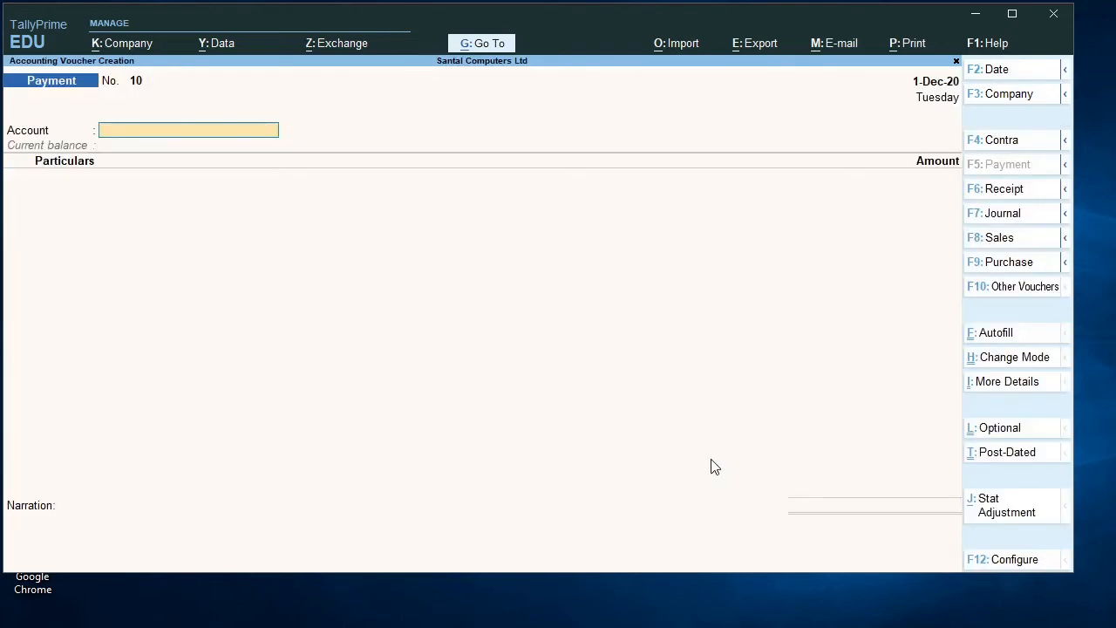
click(997, 244)
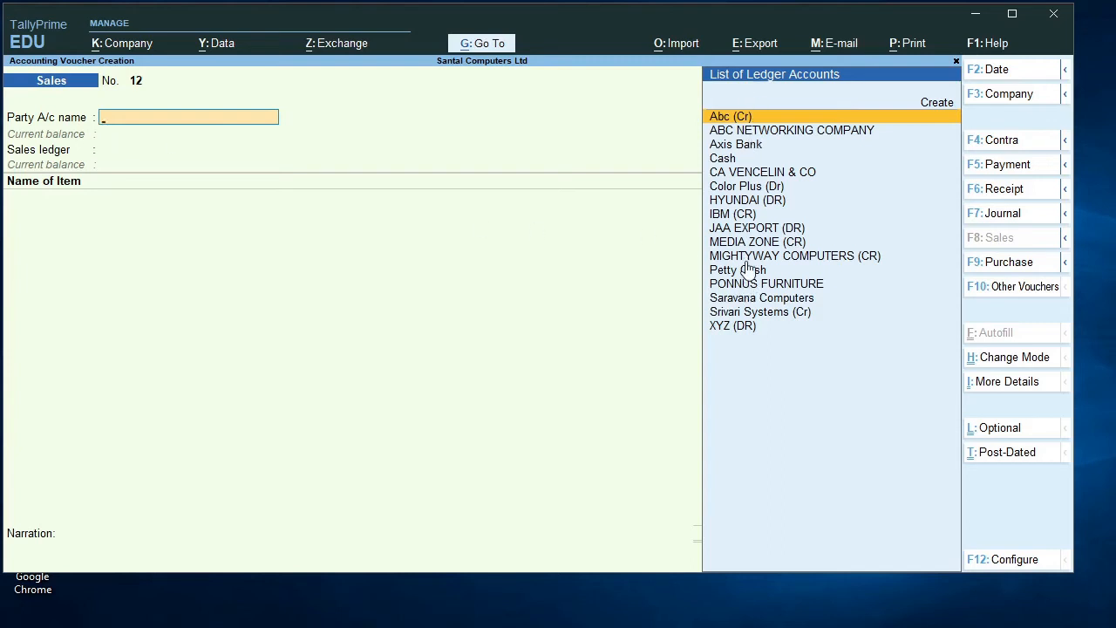
click(773, 303)
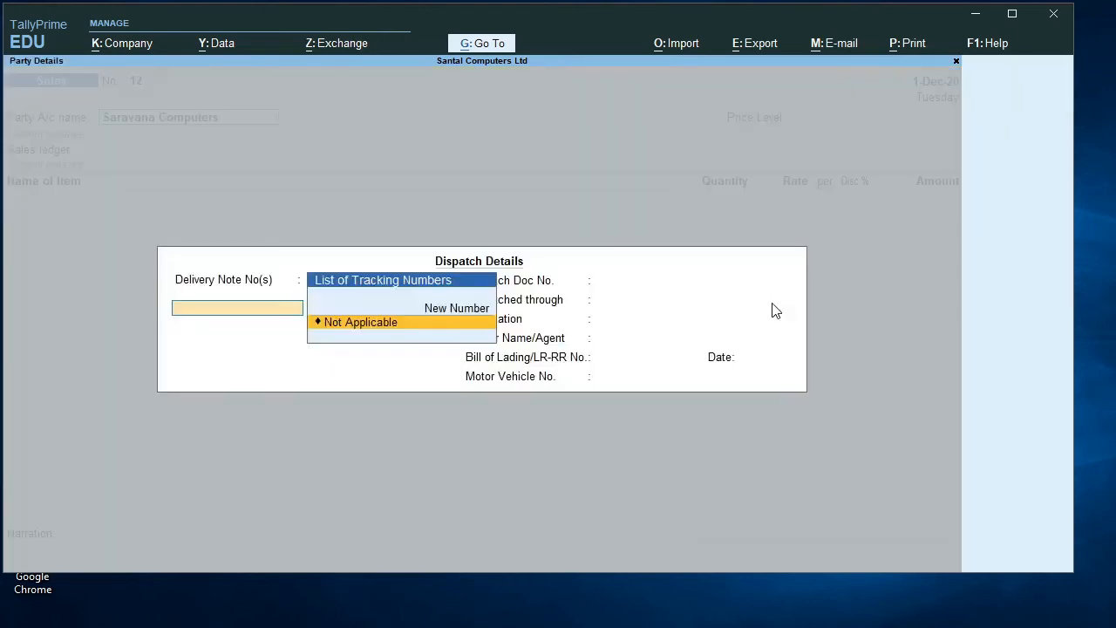
- Set the delivery note to Not Applicable and leave the remaining dispatch details blank
key(Return)
key(Return)
key(Return)
key(Return)
key(Return)
key(Return)
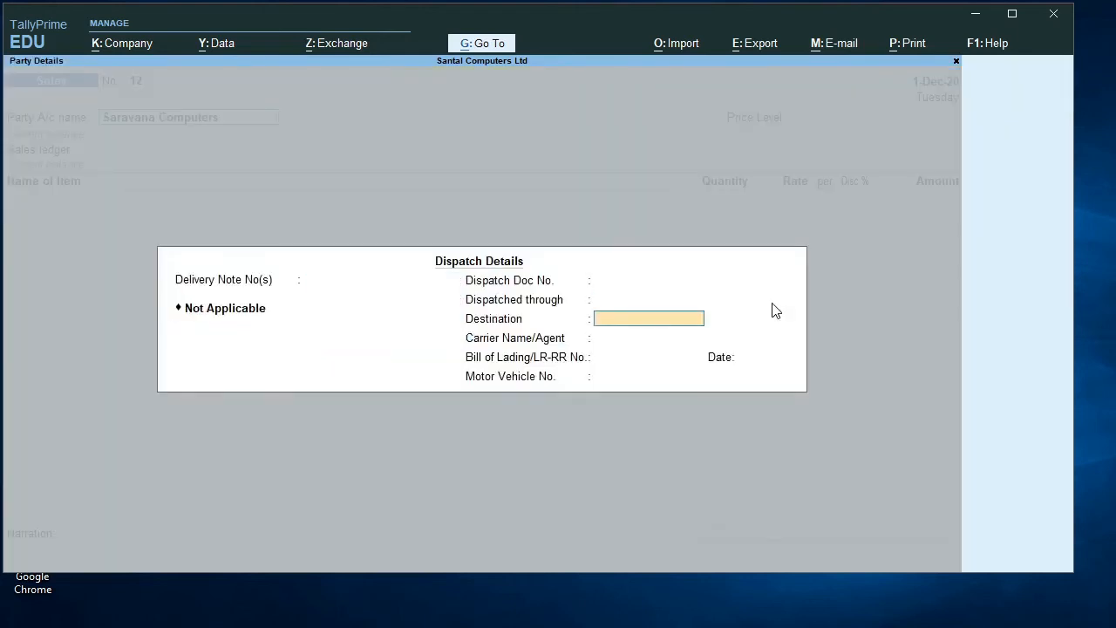
key(Return)
key(Return)
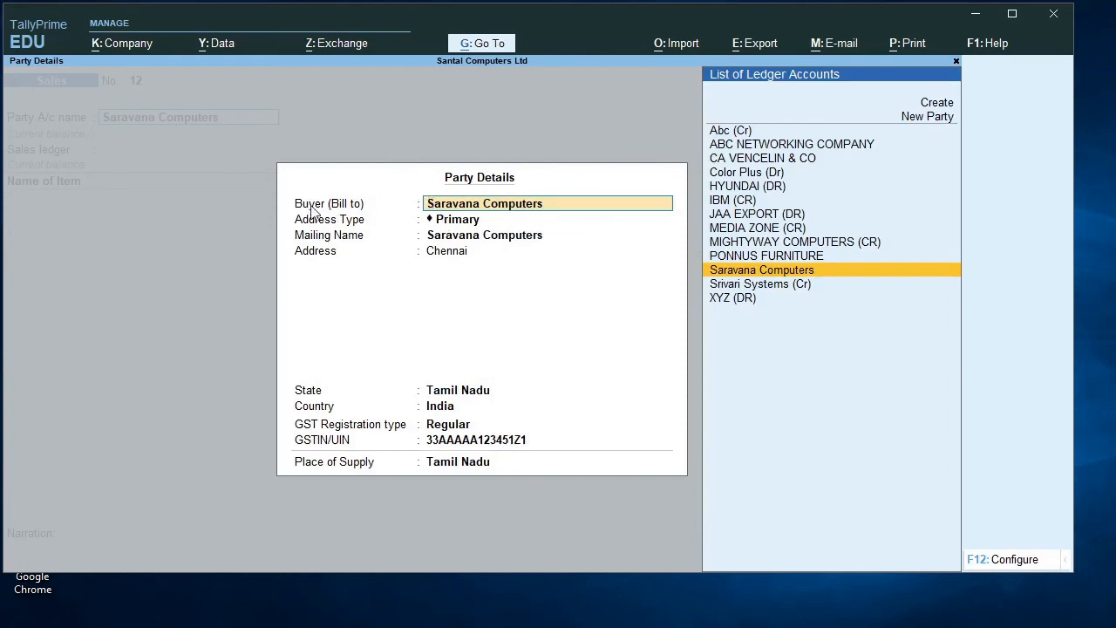
- Switch the buyer's address type to Delhi and back to Primary to compare the address, state and GSTIN
click(471, 222)
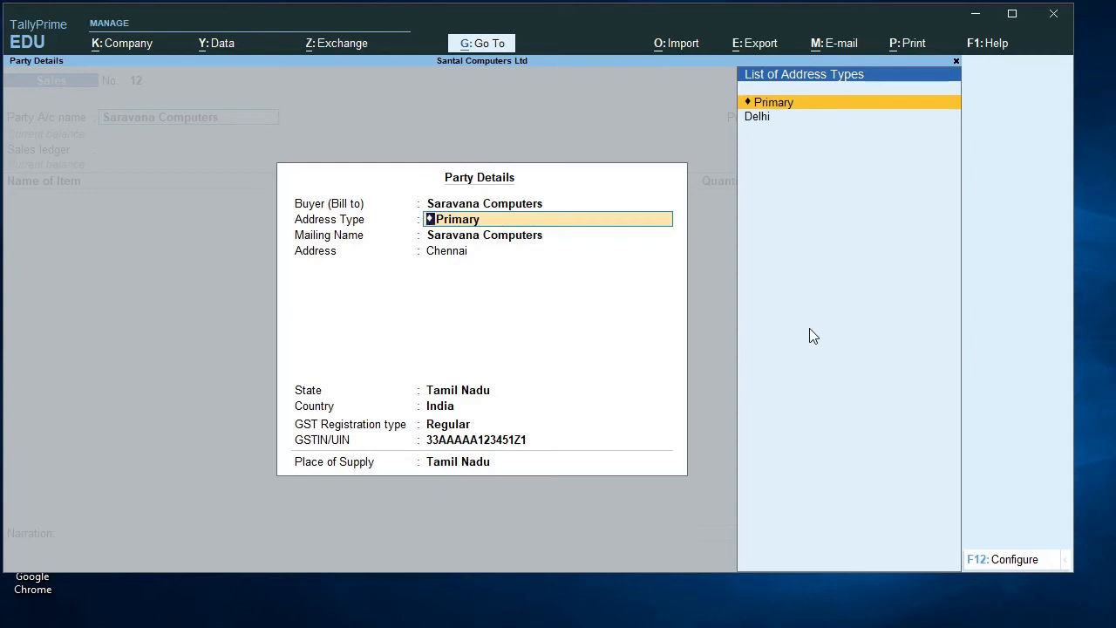
click(755, 118)
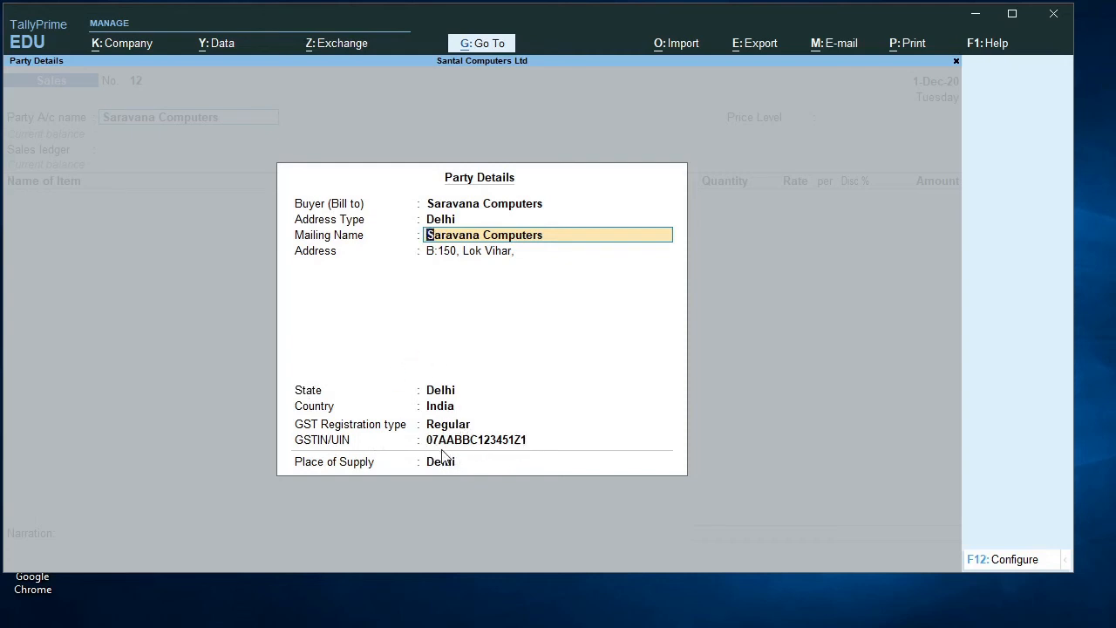
key(BackSpace)
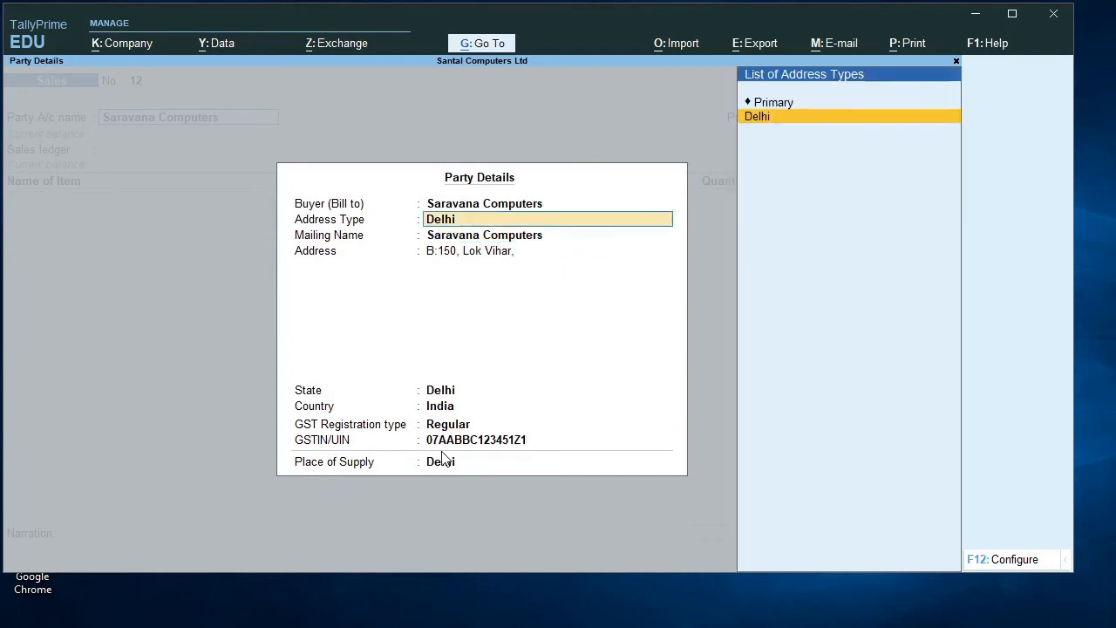
key(Up)
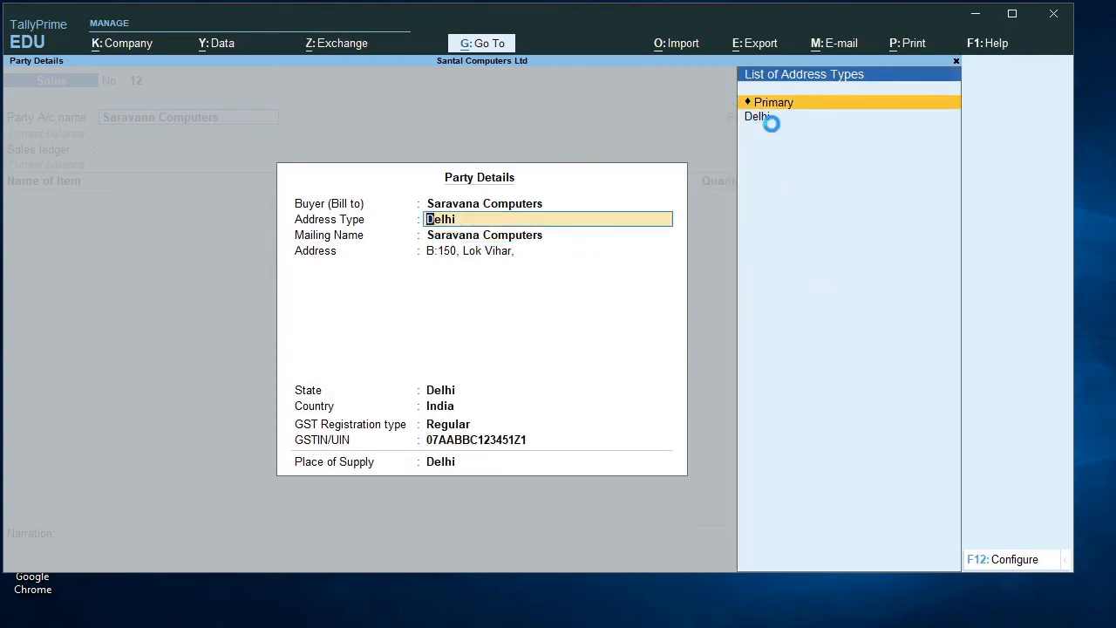
key(Return)
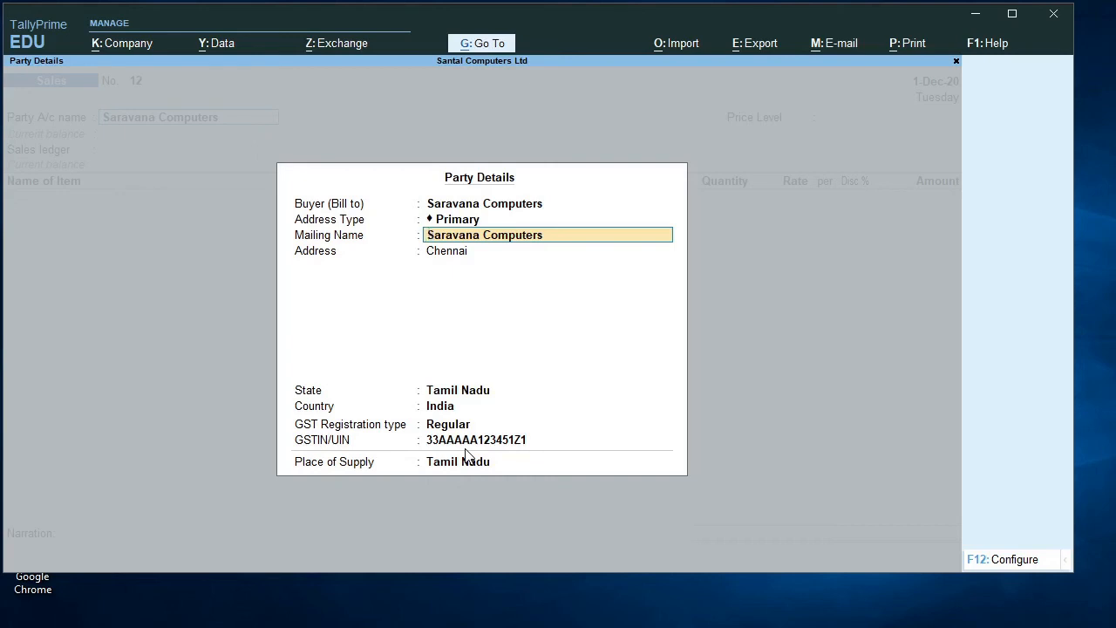
- Select Delhi as the buyer's address type and accept the remaining party details
key(BackSpace)
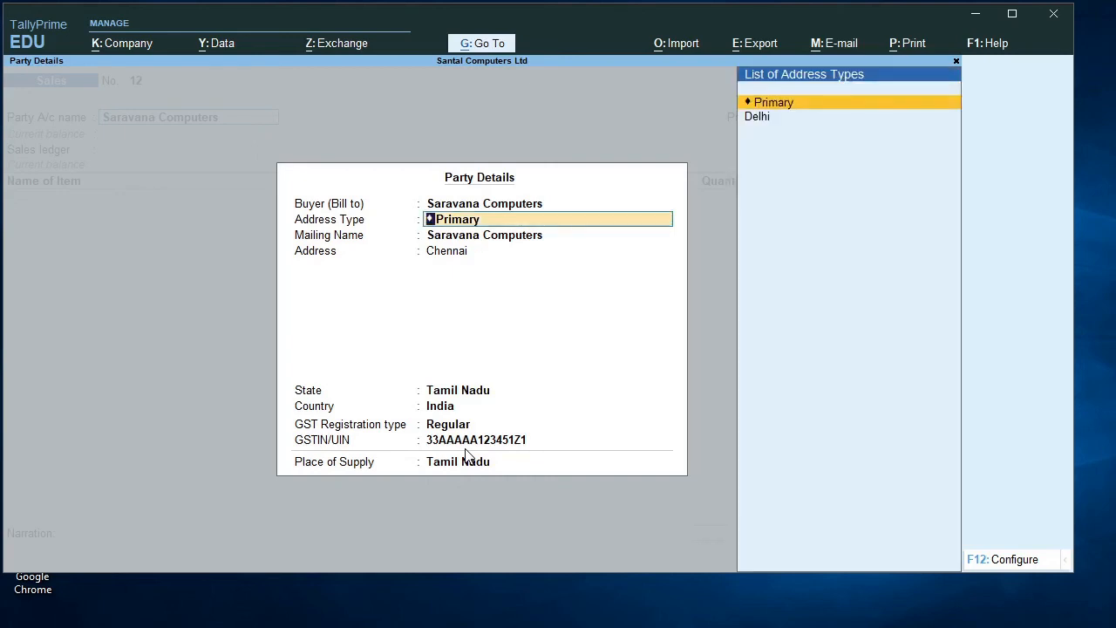
key(Down)
key(Return)
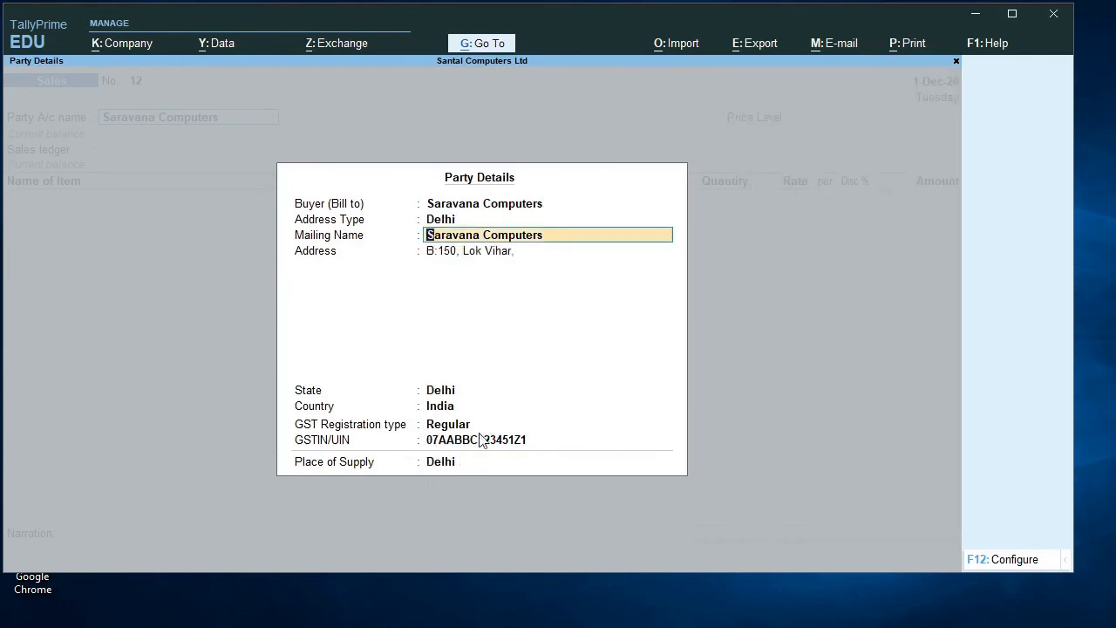
key(Return)
key(Return)
key(Return)
key(Return)
key(Return)
key(Return)
key(Return)
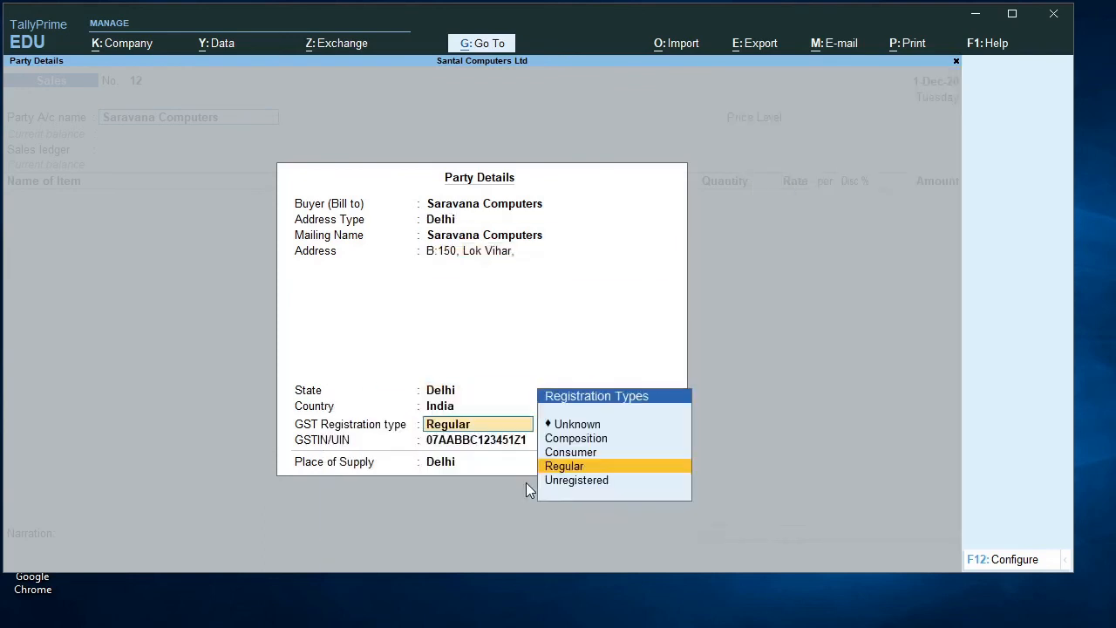
key(Return)
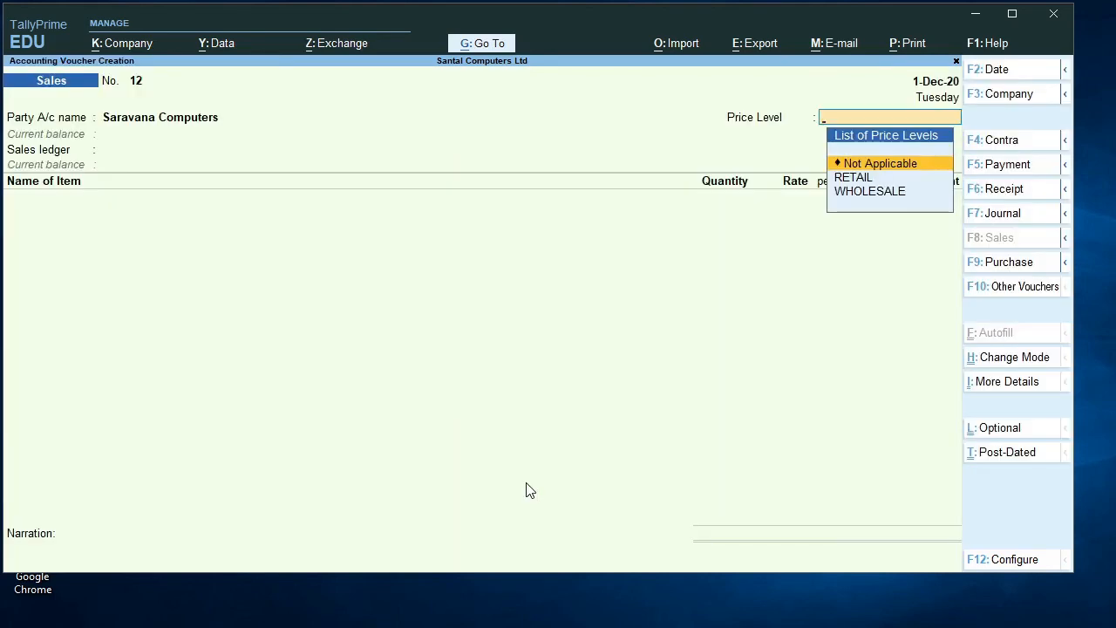
- Keep the price level Not Applicable with the Sales ledger, and choose MOUSE as the stock item
key(Return)
key(Return)
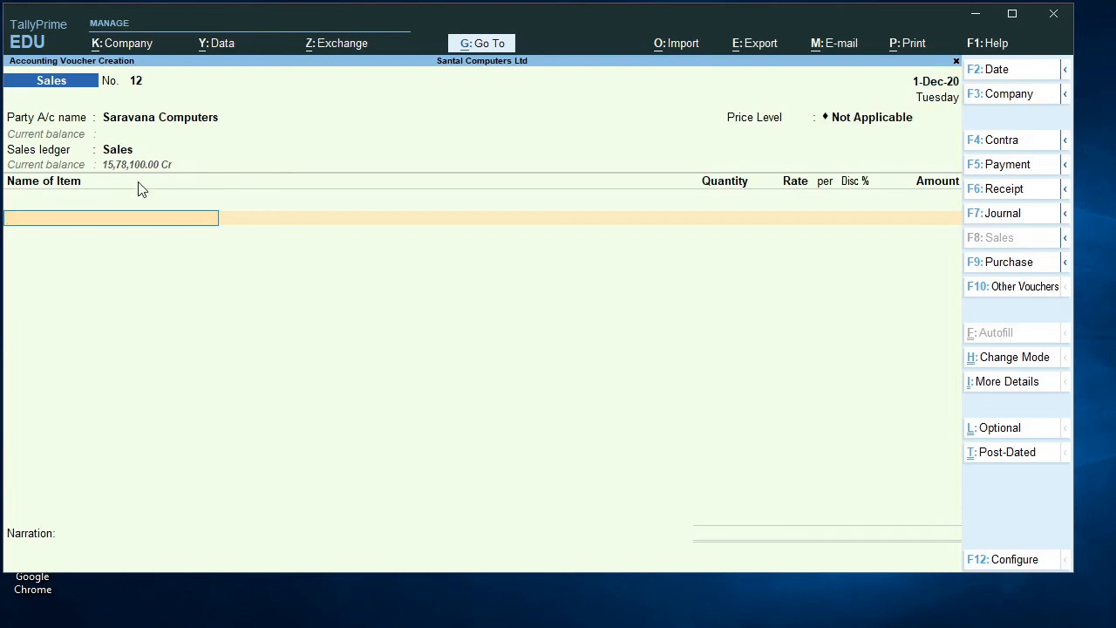
text(M)
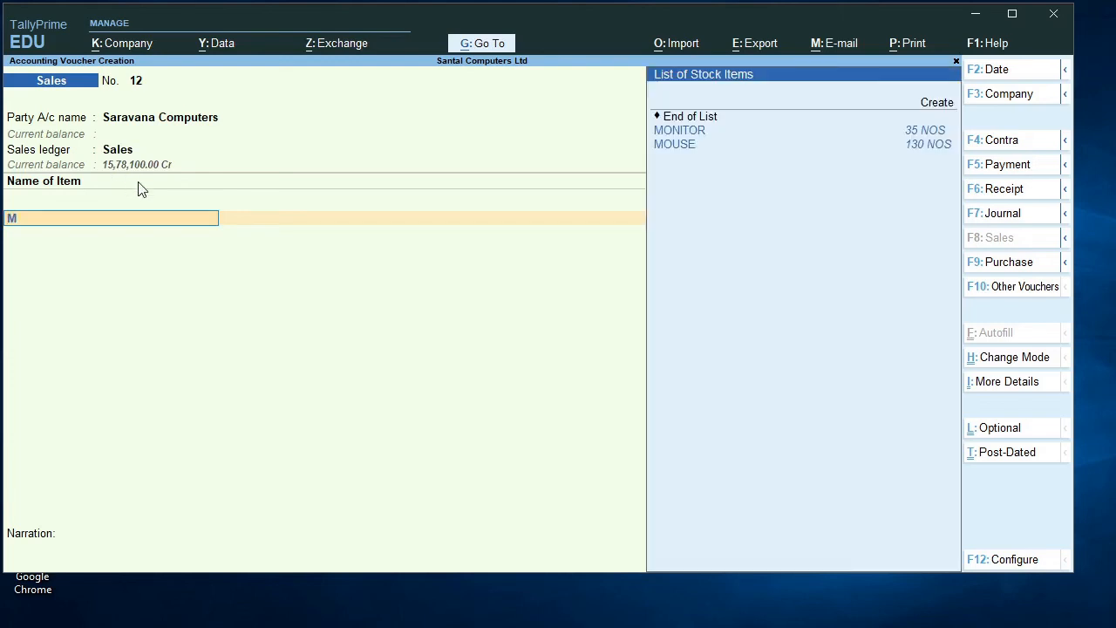
key(Down)
key(Down)
key(Return)
- Allocate 30 NOS of MOUSE at a rate of 300.00, with tracking and order numbers Not Applicable
key(Return)
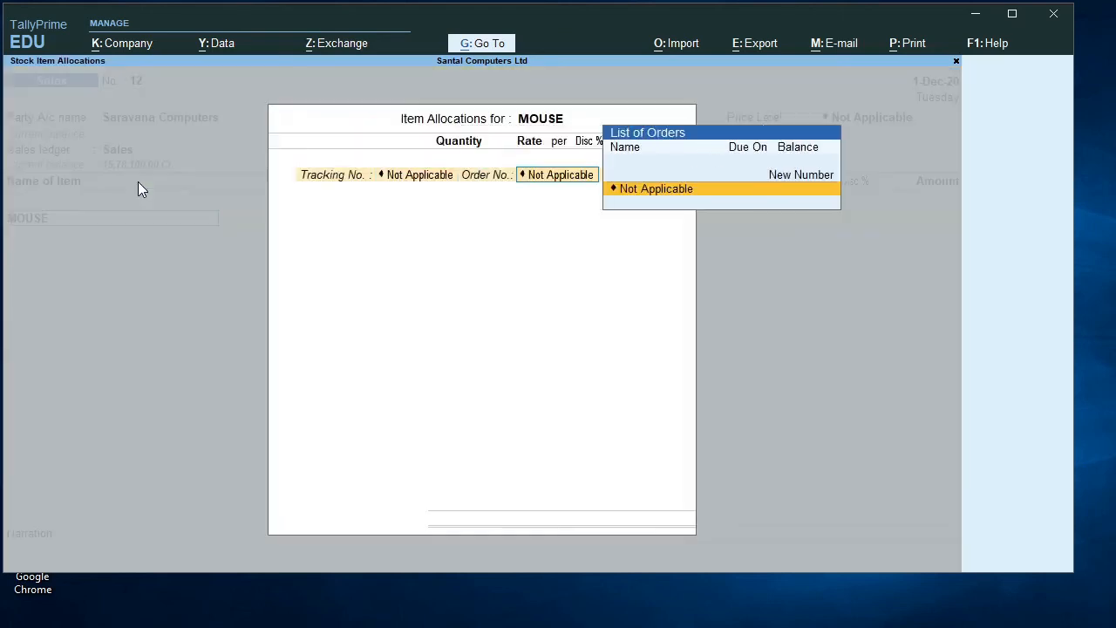
key(Return)
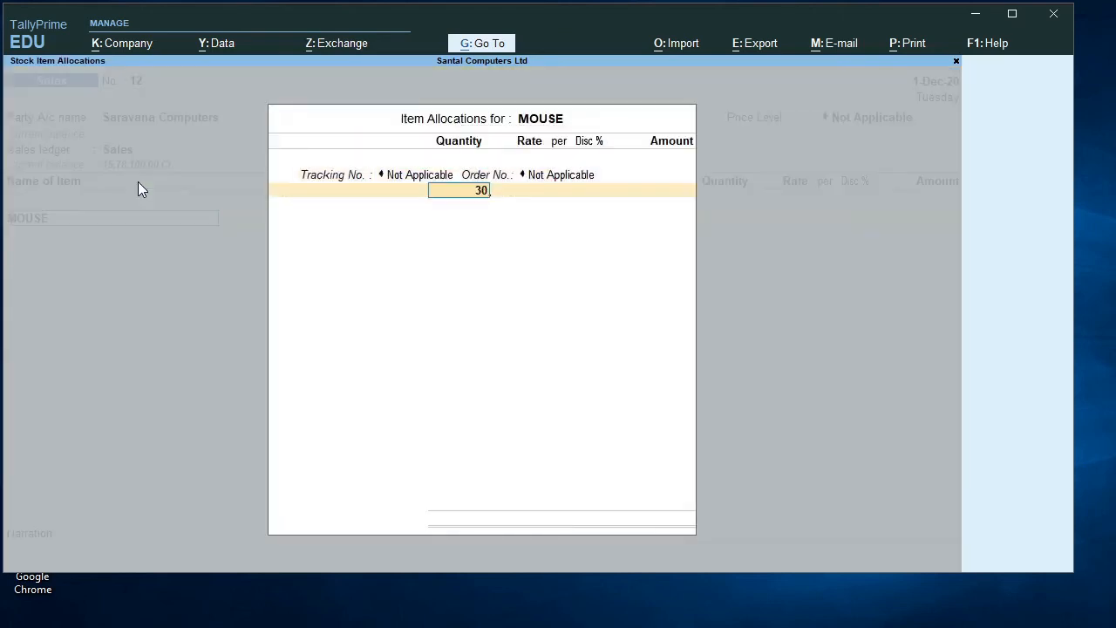
key(Return)
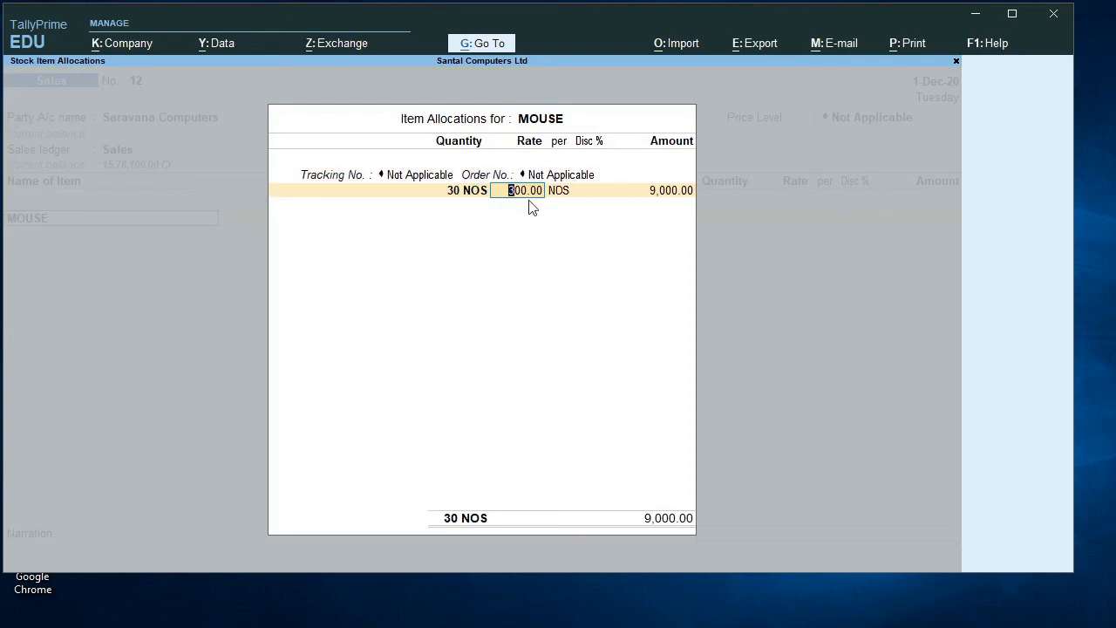
key(Return)
key(Return)
key(Return)
key(Return)
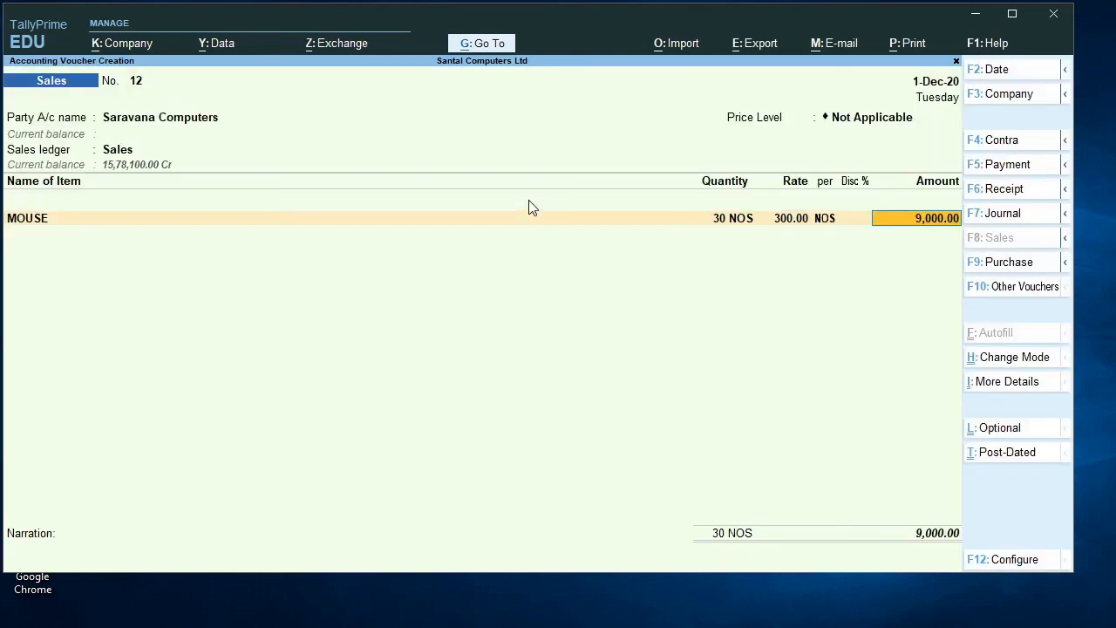
key(Return)
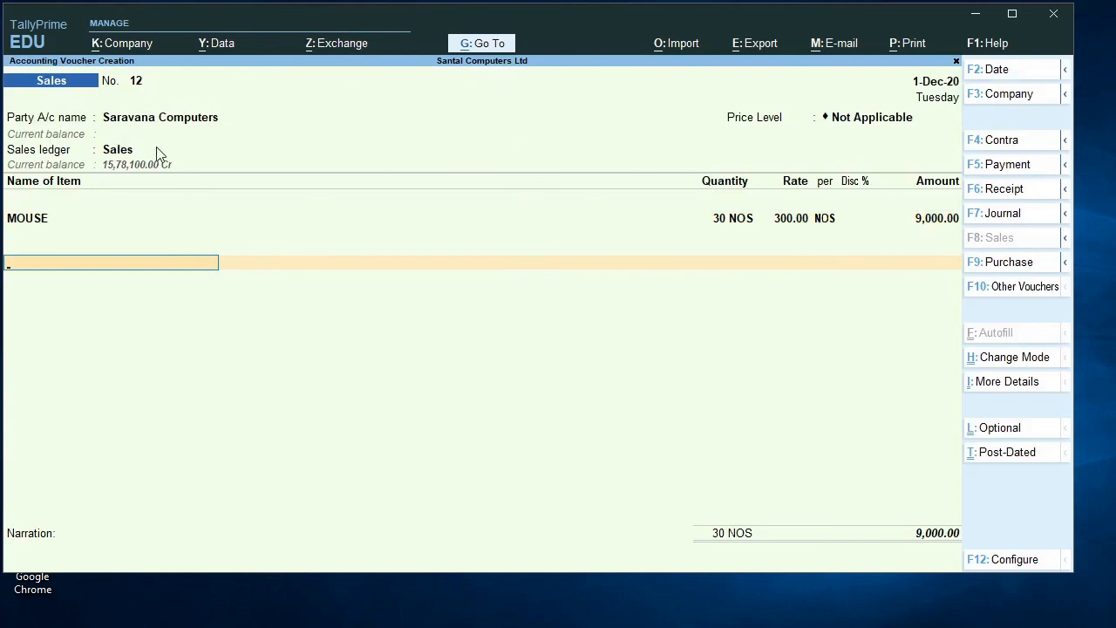
- End the item list and add the IGST ledger to the sales voucher, proceeding to the narration
key(Return)
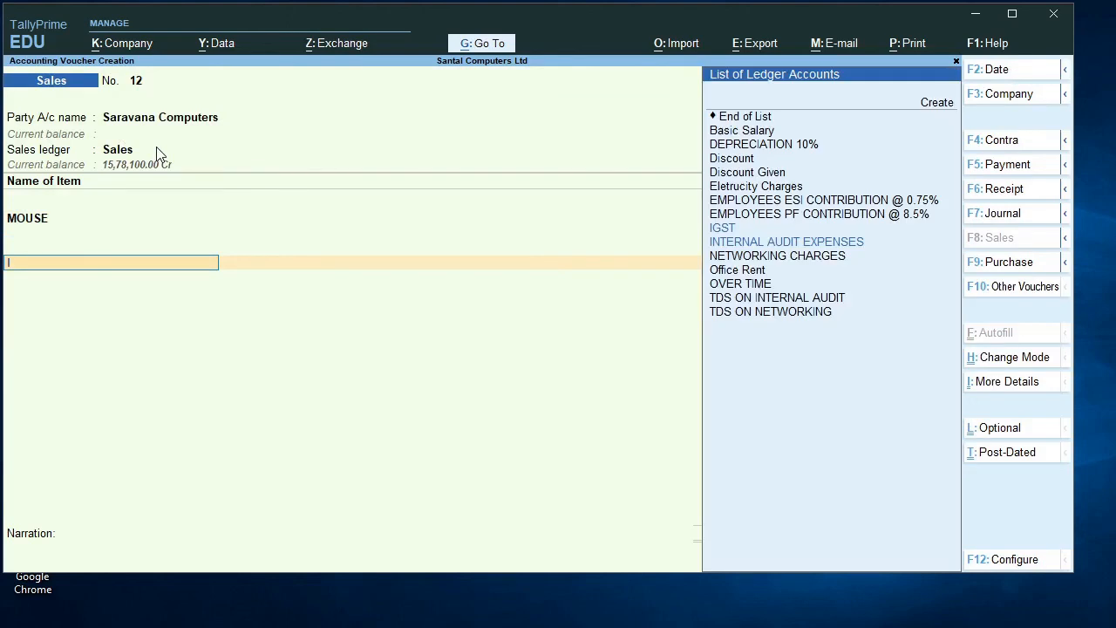
text(I)
key(Return)
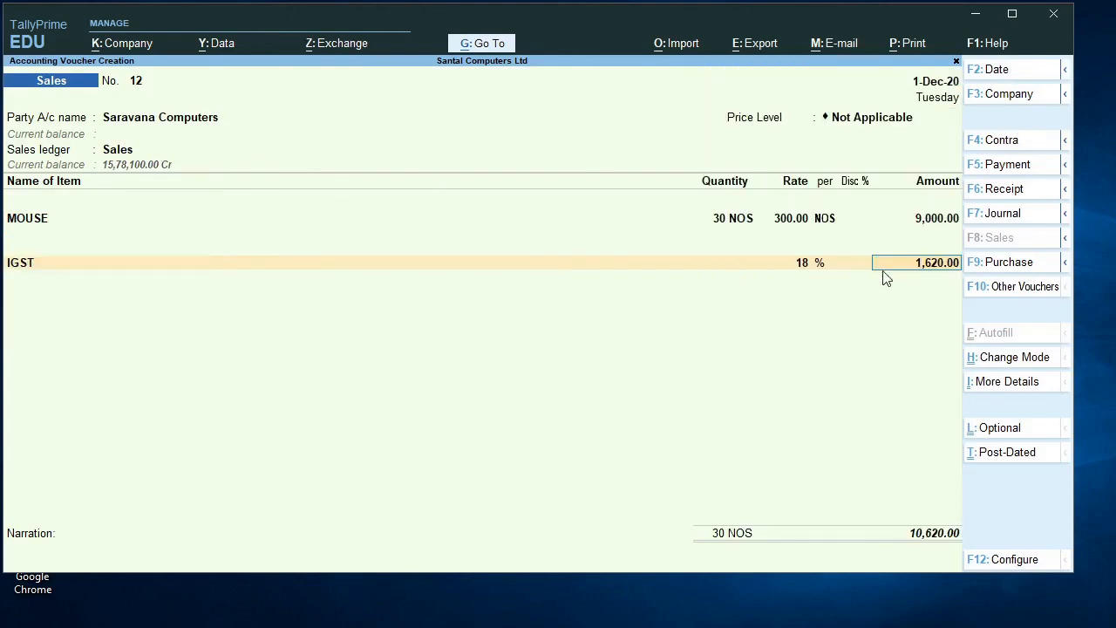
key(Return)
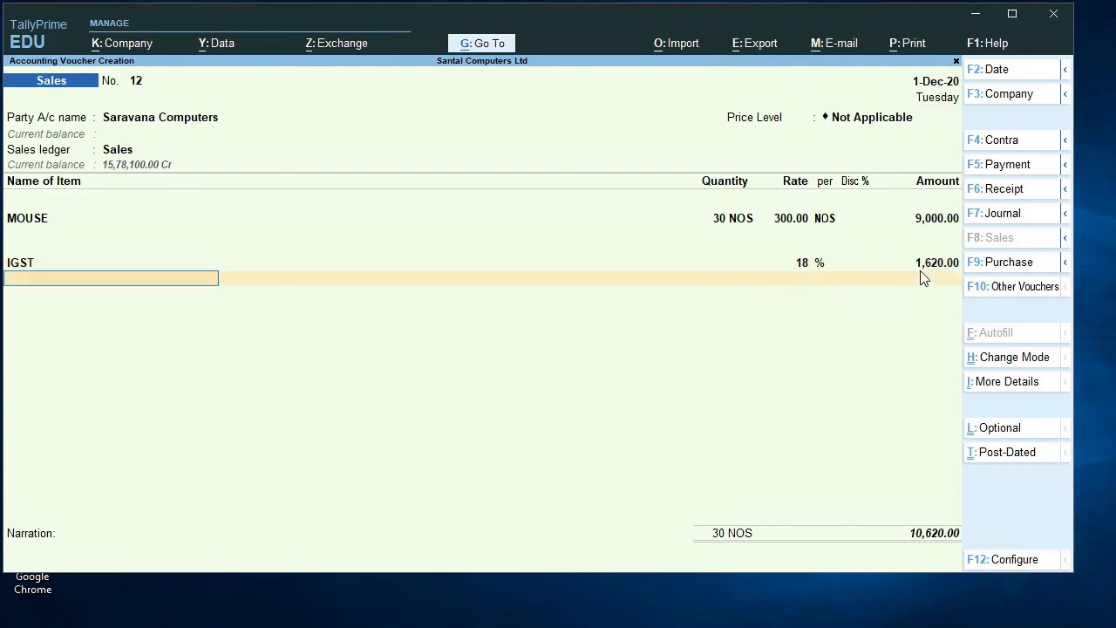
key(Return)
key(Return)
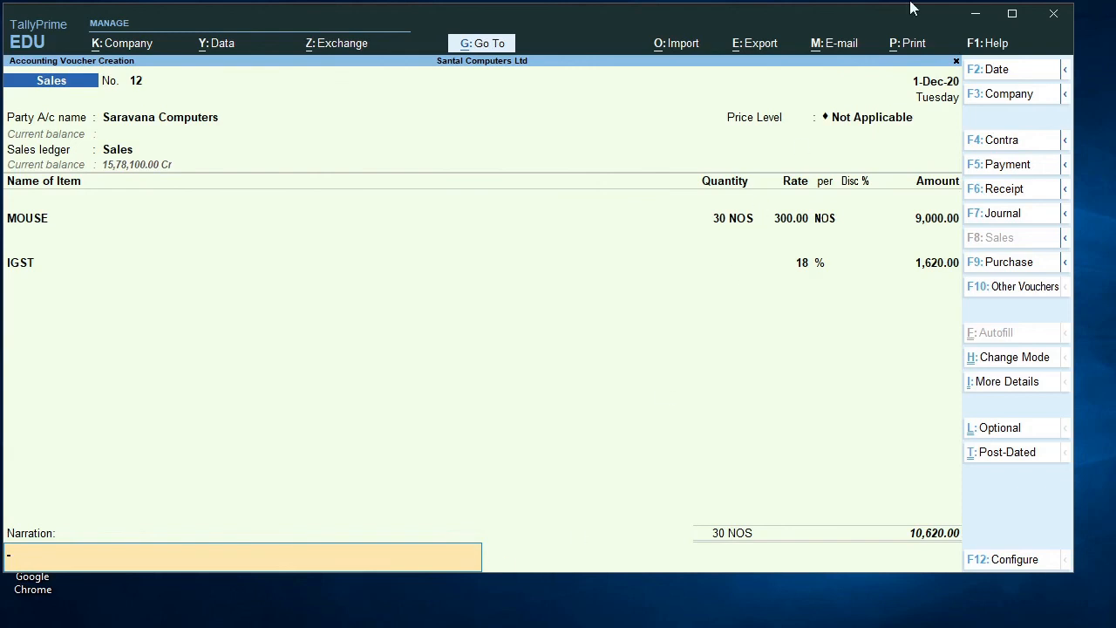
- Preview the voucher's Tax Invoice printout and zoom in to examine the consignee, buyer and tax details
click(909, 45)
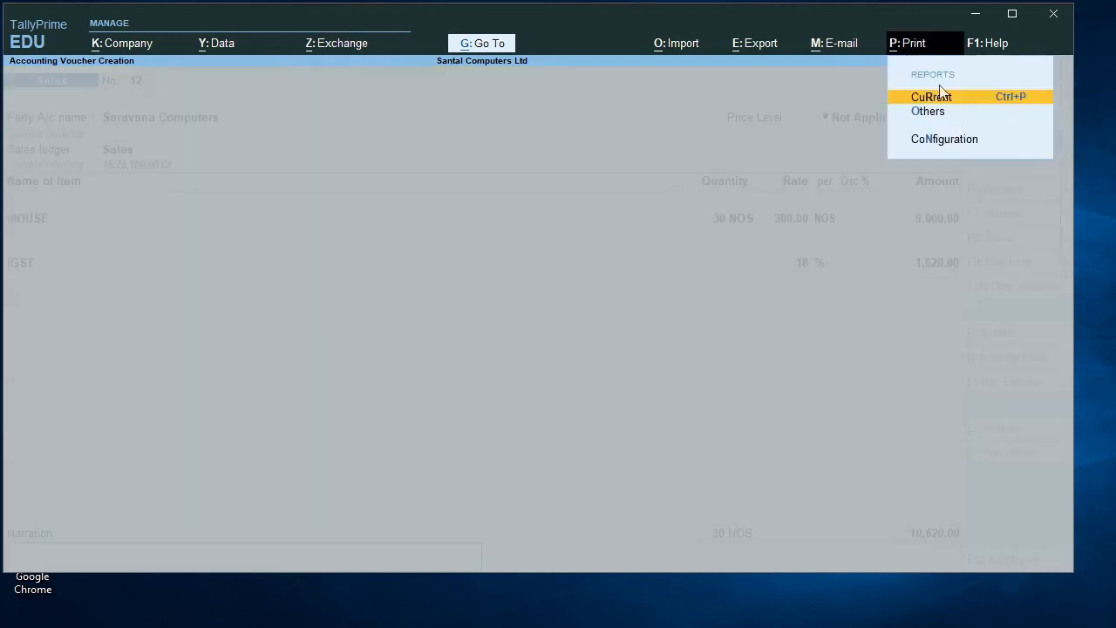
key(Return)
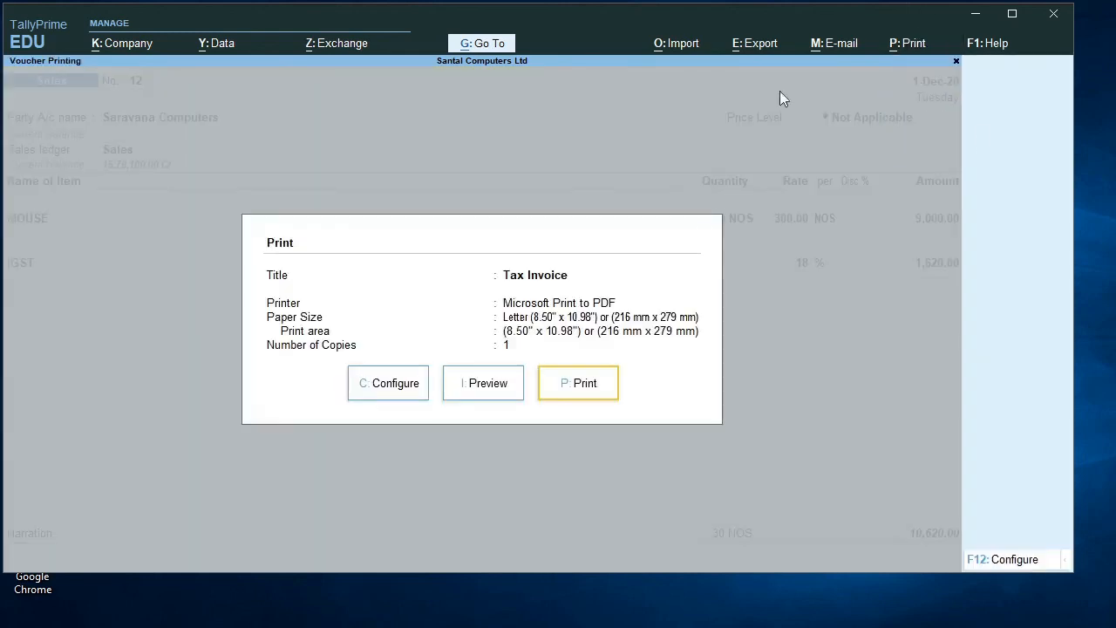
click(481, 384)
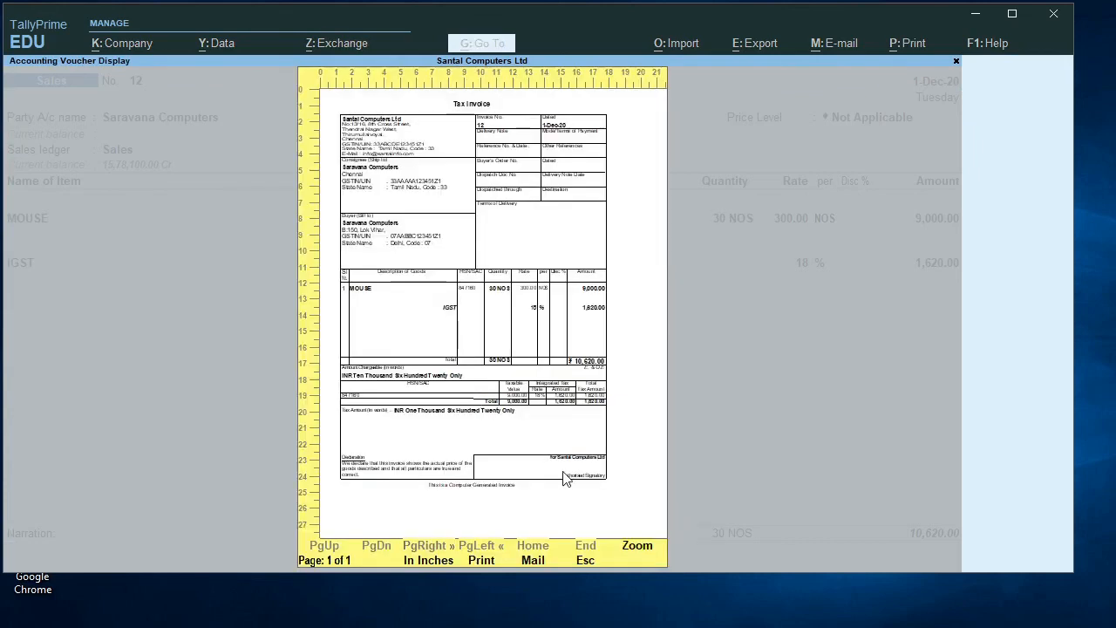
click(637, 547)
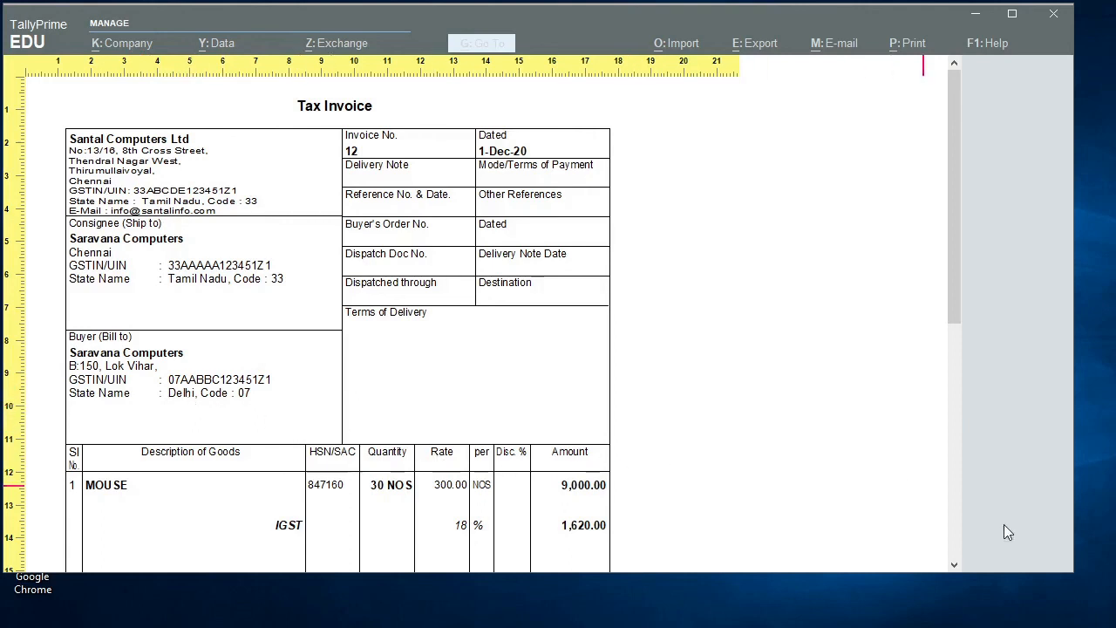
click(954, 564)
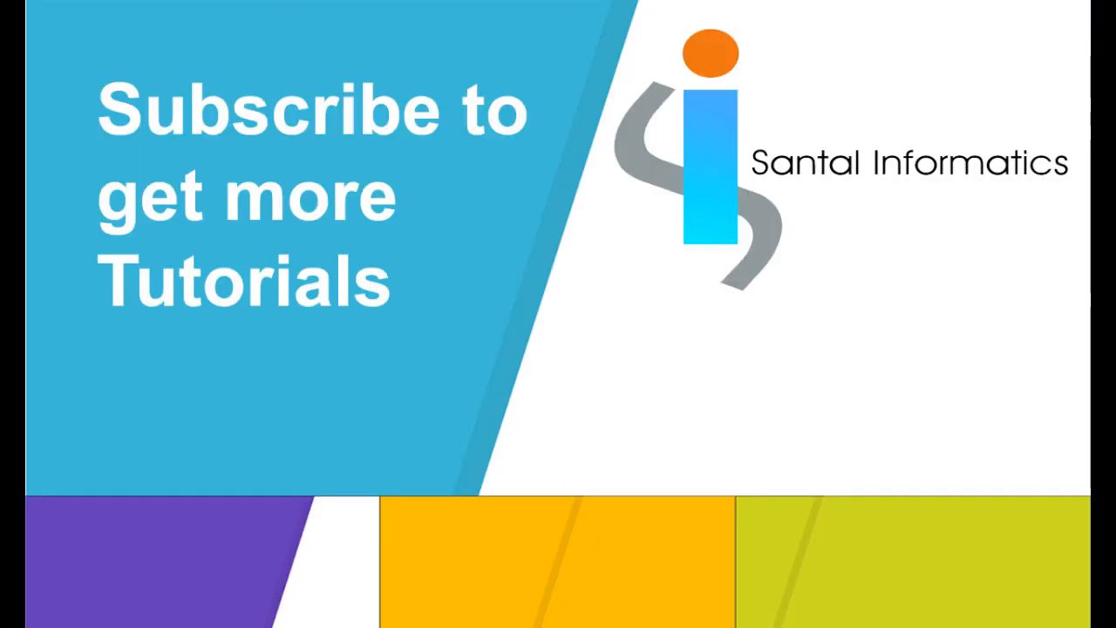